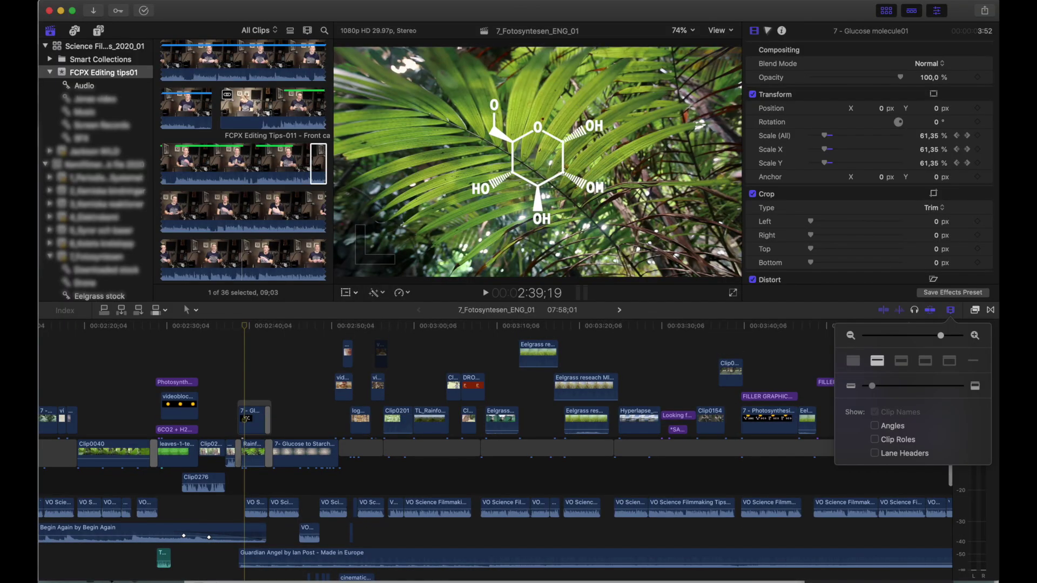
Step: Look through the 7_Fotosyntesen_ENG_01 timeline, examining how clips are layered around the primary storyline, and play it from the glucose molecule clip
click(951, 310)
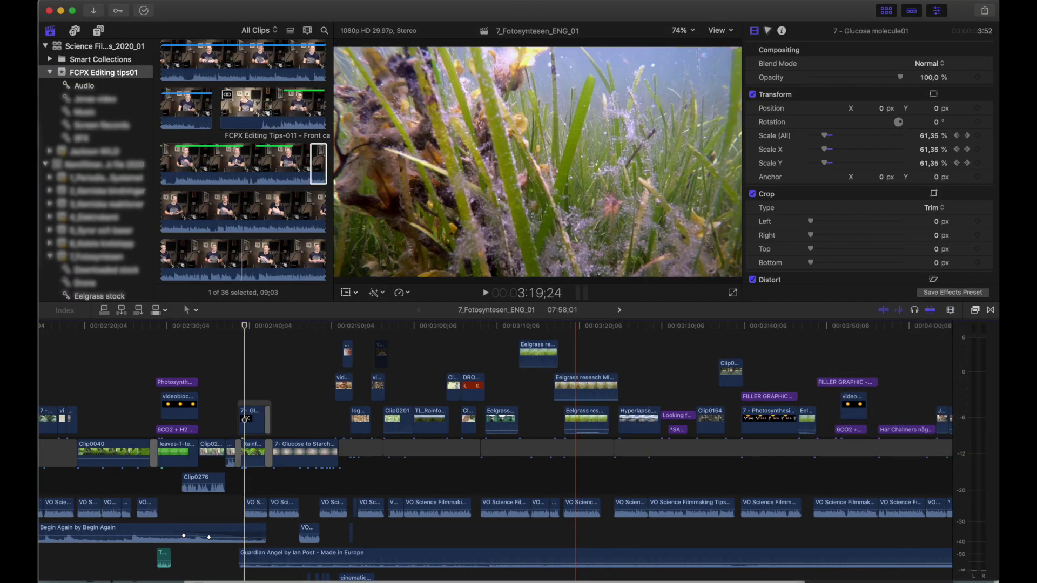
scroll(393, 432, down, 1)
scroll(393, 432, down, 3)
scroll(393, 433, up, 1)
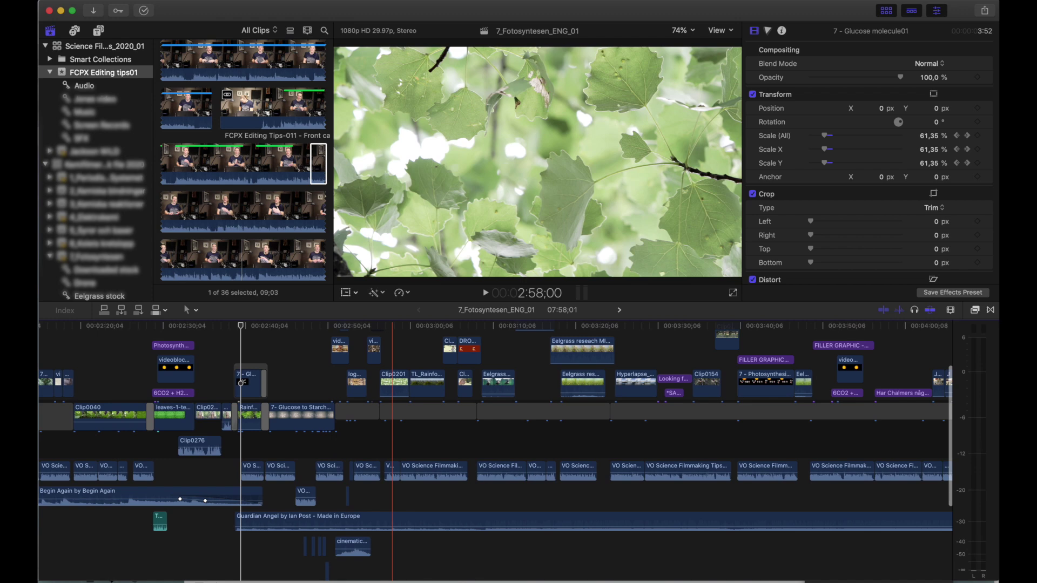
scroll(377, 432, up, 4)
scroll(377, 448, left, 10)
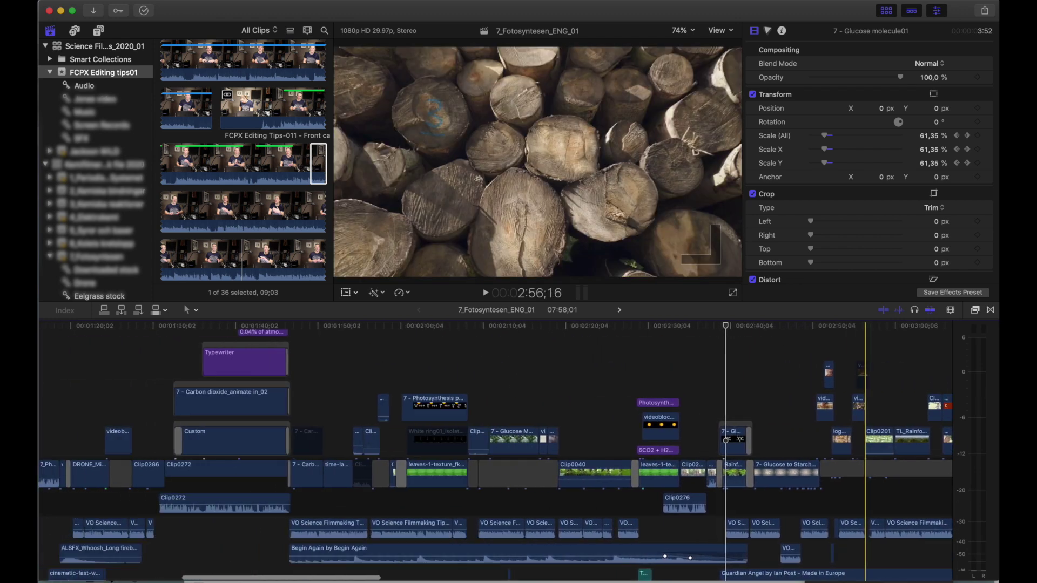
scroll(491, 436, right, 20)
scroll(492, 436, up, 2)
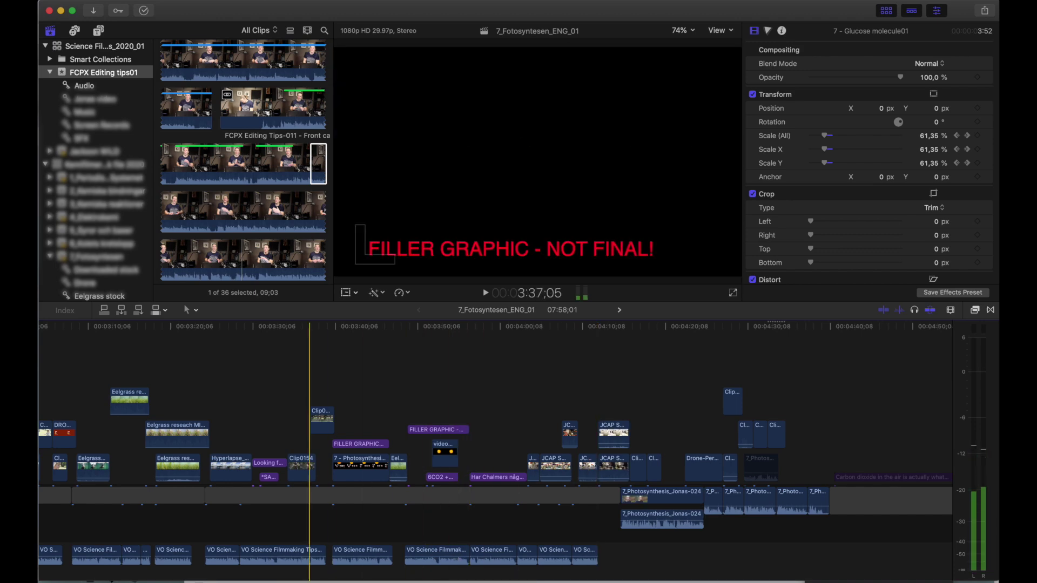
scroll(270, 463, left, 15)
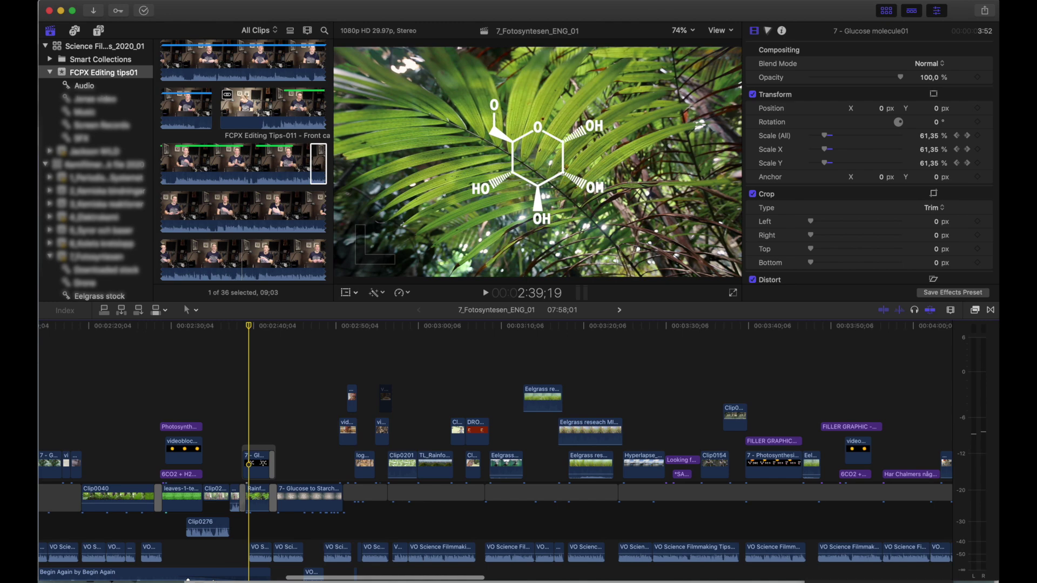
key(space)
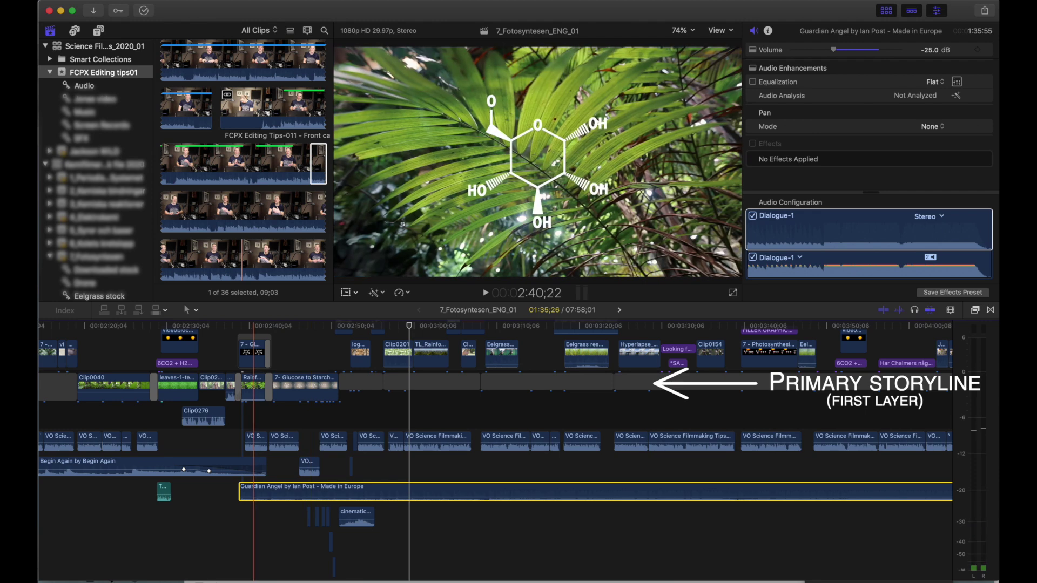
Step: Try moving the Rainforest leaves clip behind 7- Glucose to Starch01 and shifting the connected TL_Rainforest01 clip, and undo these moves
drag(254, 385, 330, 388)
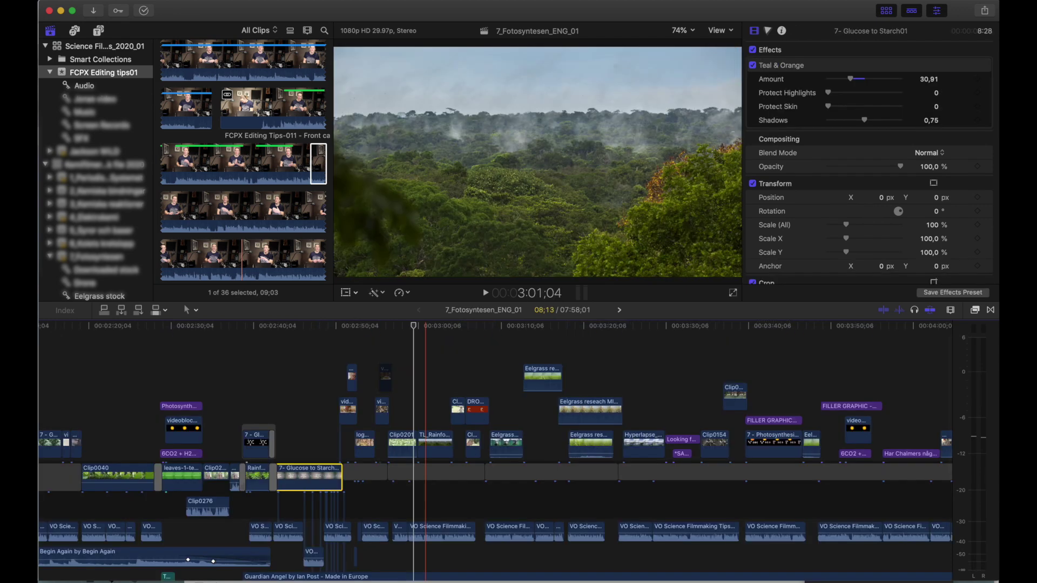
mouse_move(437, 443)
mouse_down()
mouse_move(502, 435)
mouse_move(523, 417)
mouse_move(424, 372)
mouse_move(370, 375)
mouse_move(385, 346)
mouse_up()
key(super+z)
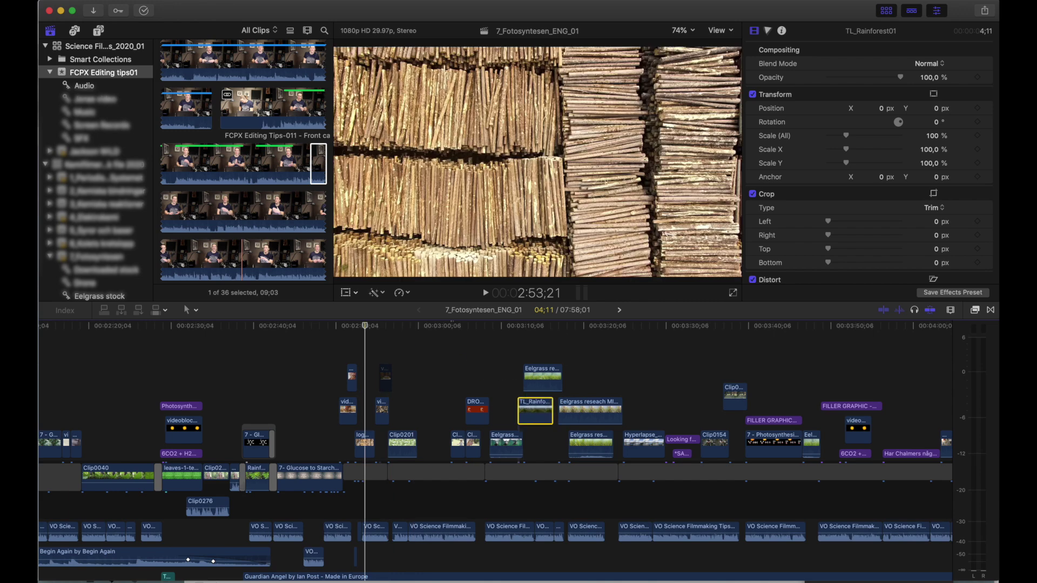
key(super+z)
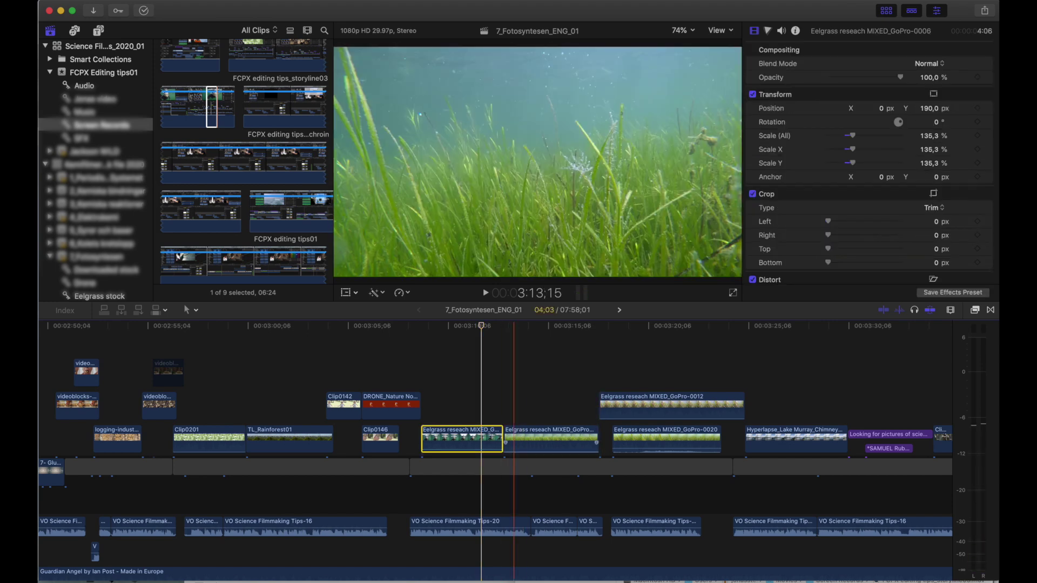
Step: Overwrite the two adjacent connected eelgrass clips, GoPro-0006 and GoPro-0017, to the primary storyline
drag(480, 405, 520, 437)
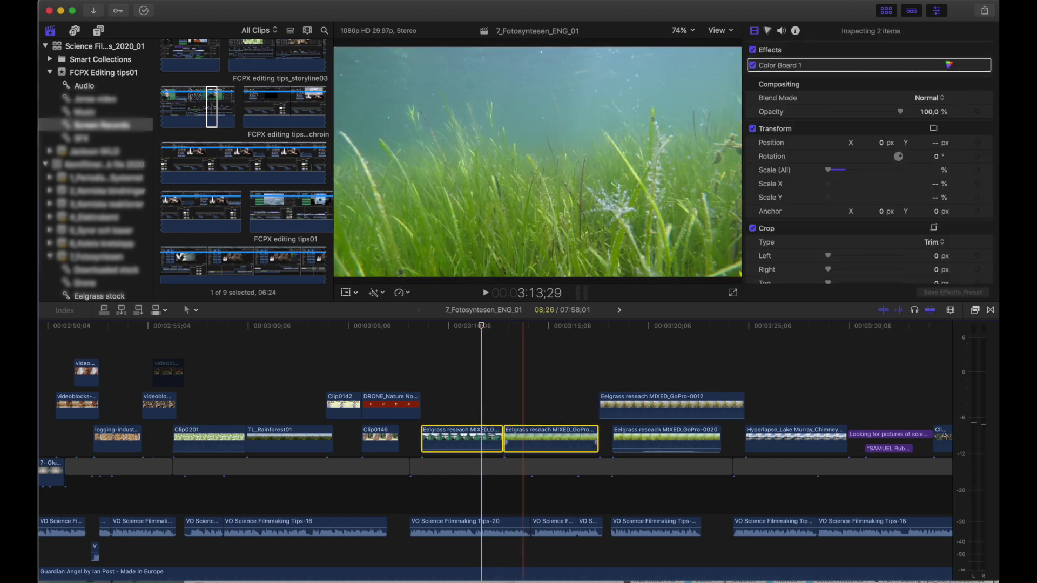
right_click(523, 437)
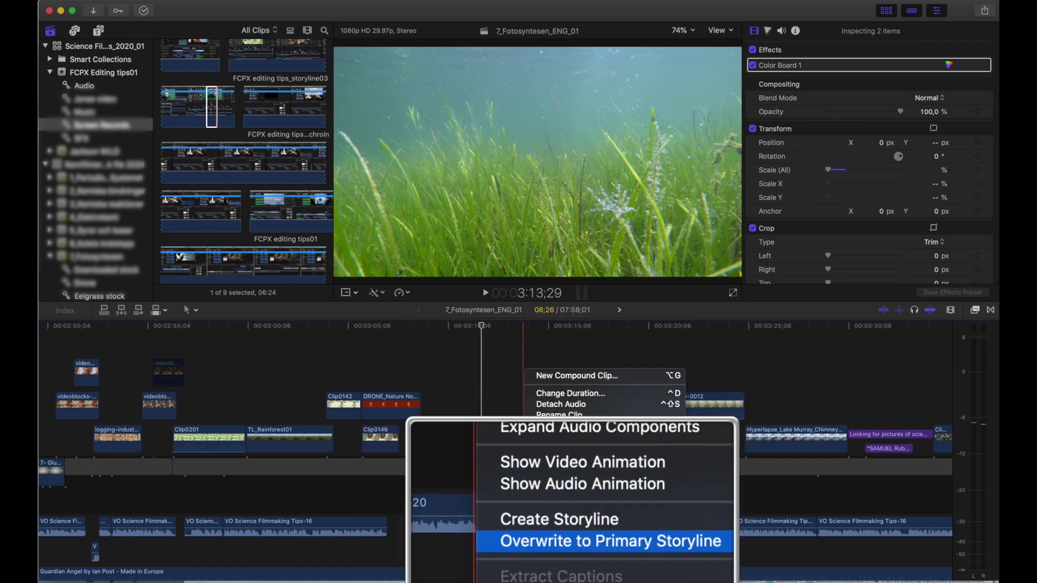
click(591, 540)
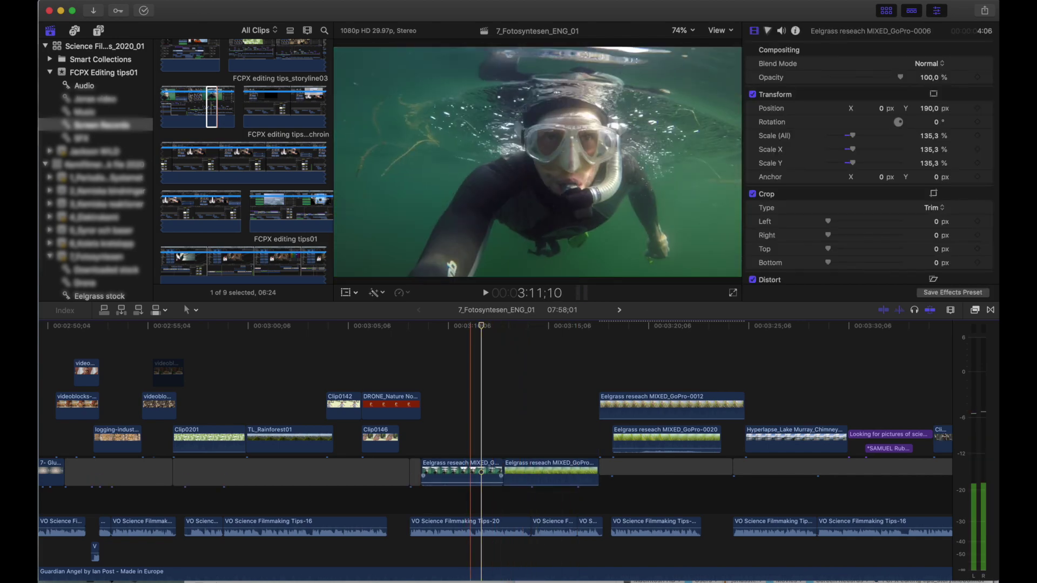
Step: Add a Cross Dissolve at the cut between the two eelgrass clips in the primary storyline and close the transitions browser
key(l)
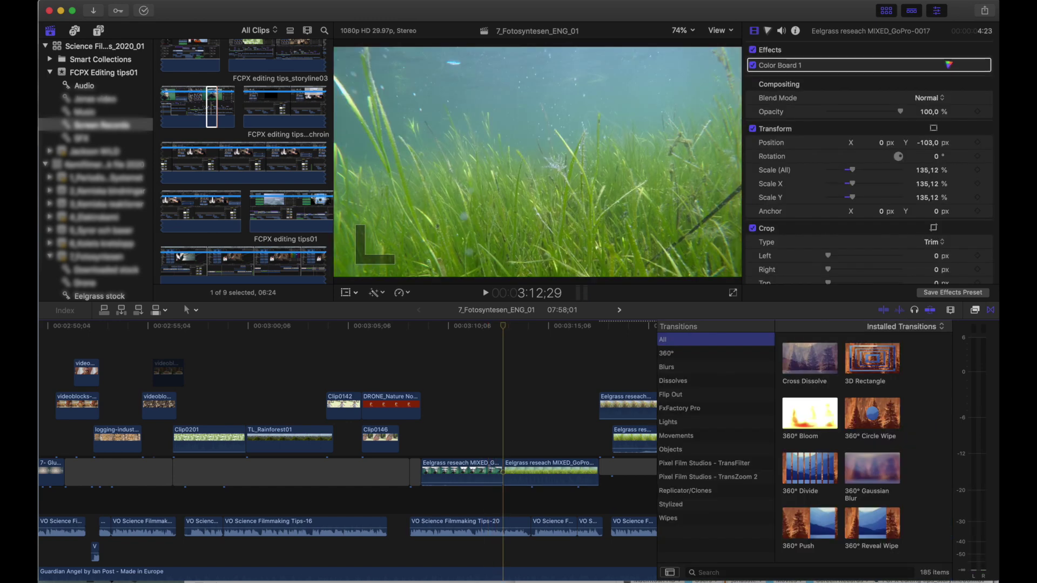
drag(810, 358, 508, 468)
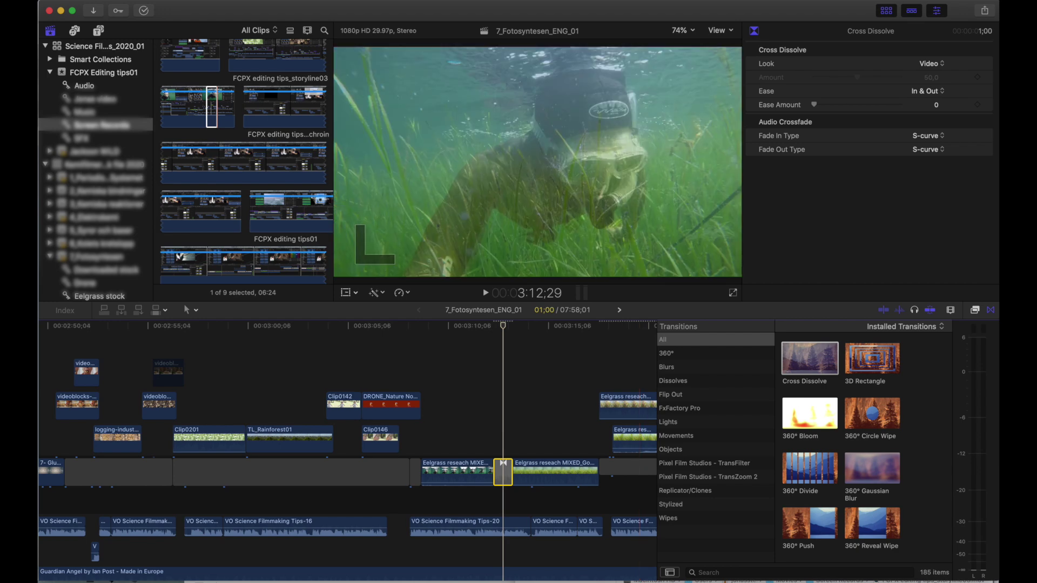
key(ctrl+super+5)
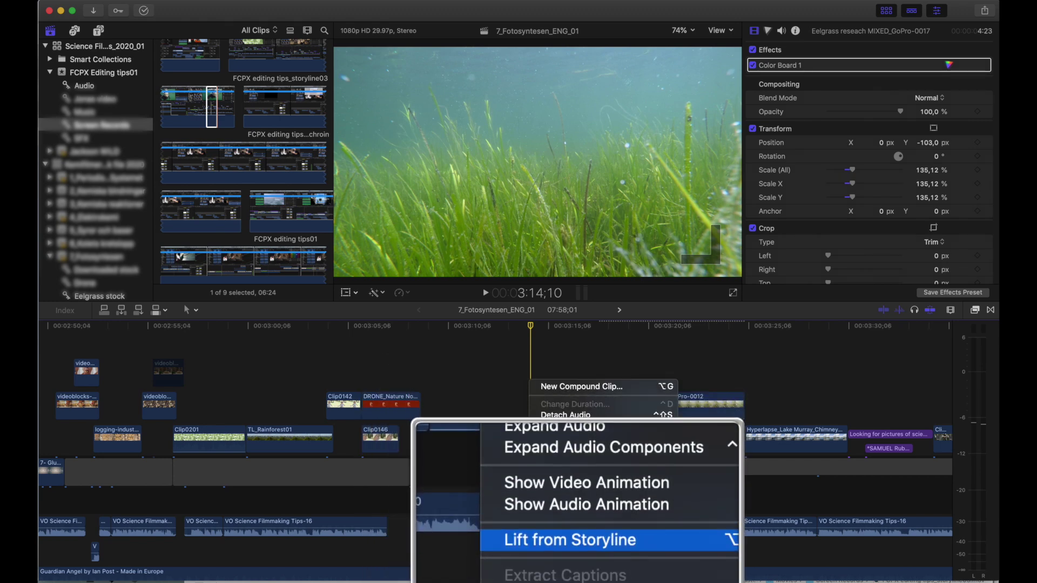
Step: Lift the eelgrass clip GoPro-0017 from the primary storyline and move it above the connected GoPro-0012 clip
click(577, 546)
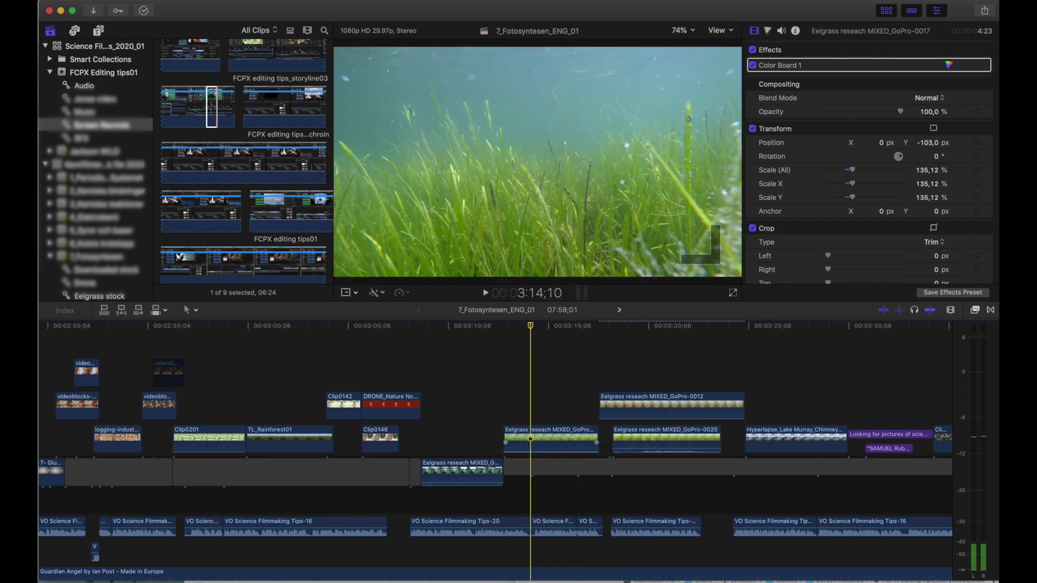
drag(546, 440, 641, 347)
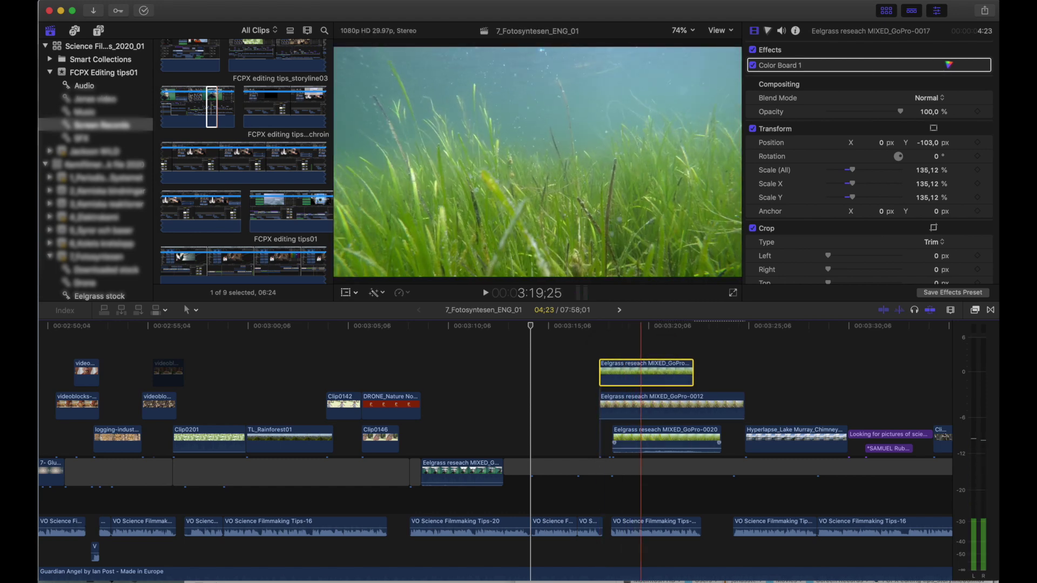
Step: Move the connected GoPro-0020 clip to directly after the first eelgrass clip and overwrite it to the primary storyline
drag(641, 435, 556, 441)
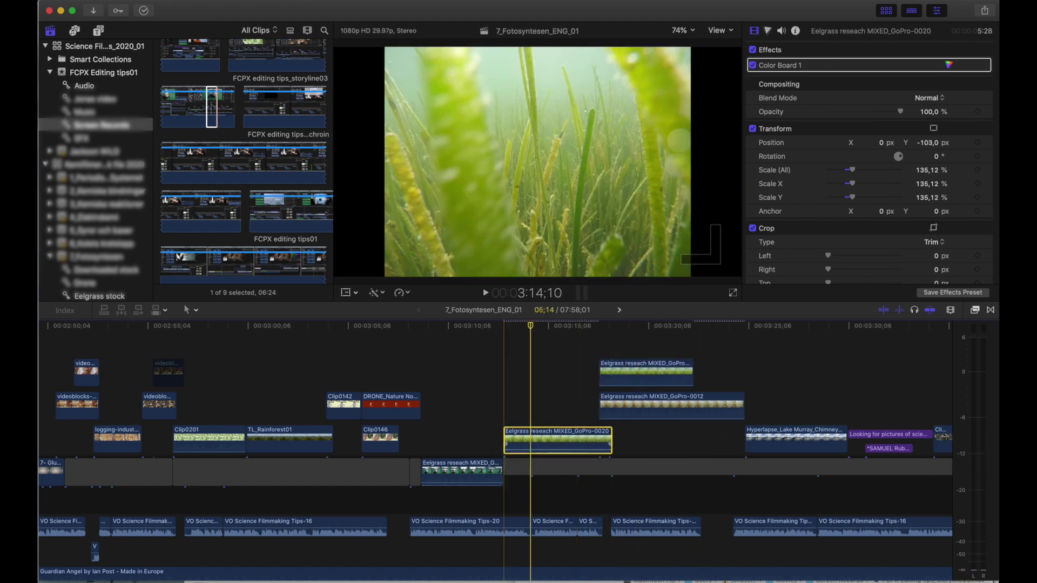
right_click(522, 440)
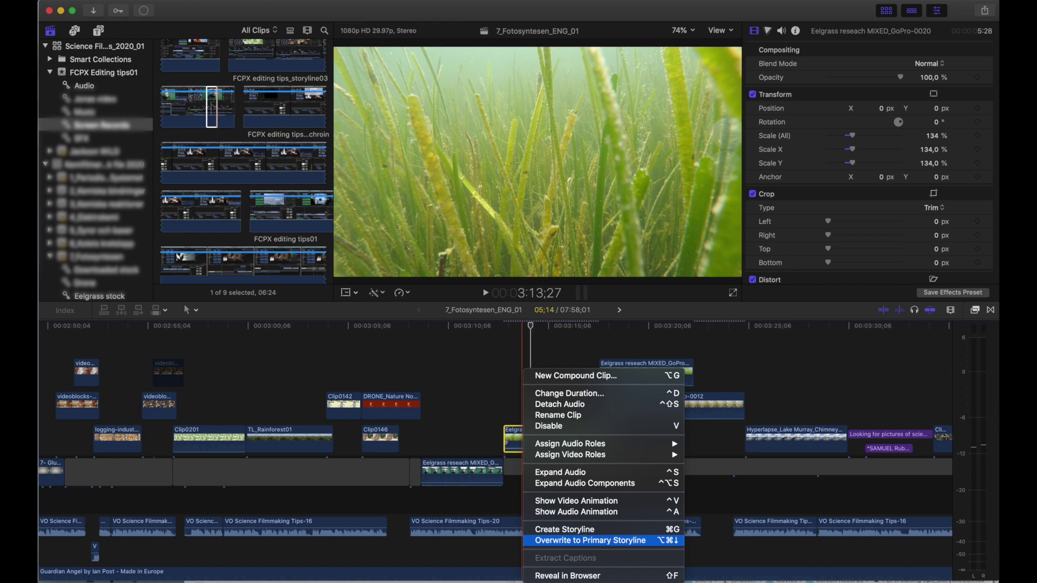
click(590, 541)
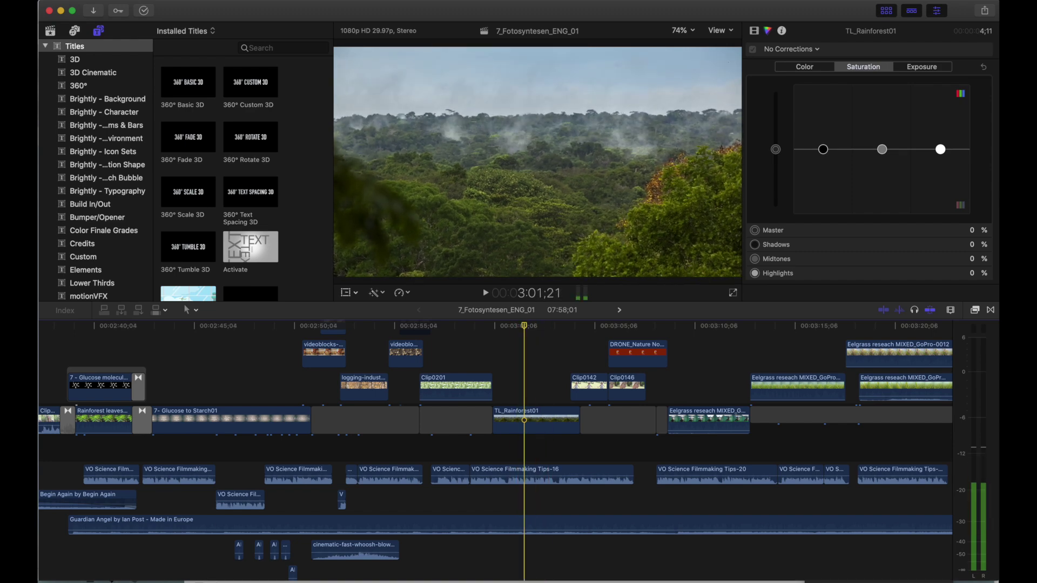
Step: Use the Position tool to move TL_Rainforest01 about 1 second earlier within the primary storyline
drag(550, 421, 549, 420)
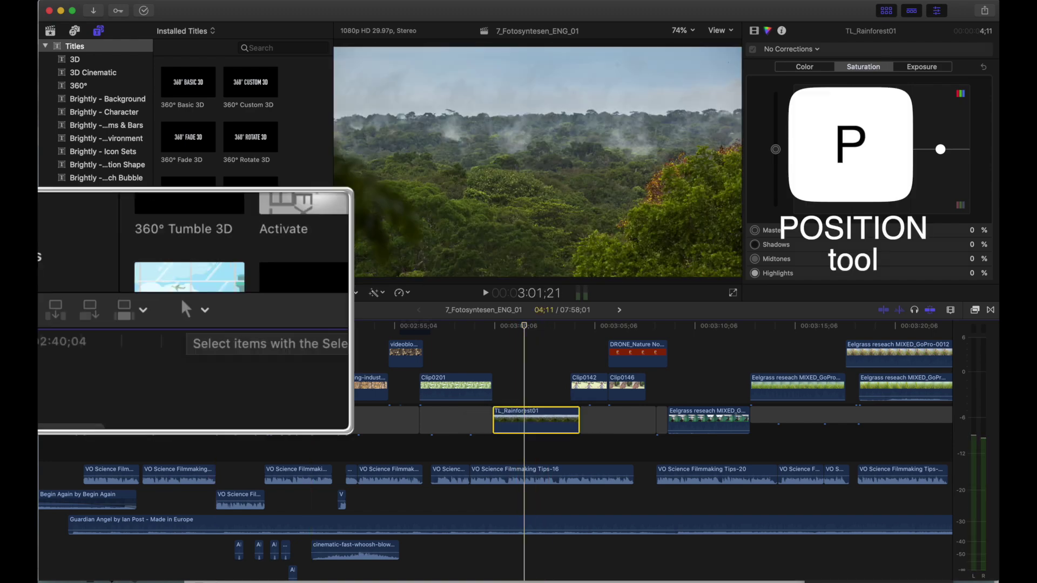
click(189, 310)
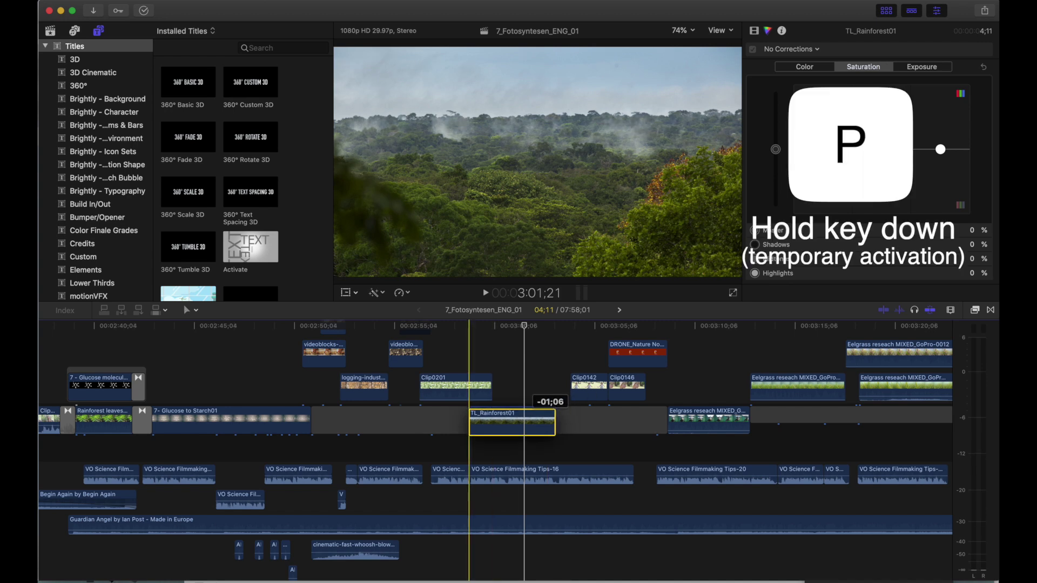
drag(524, 420, 504, 421)
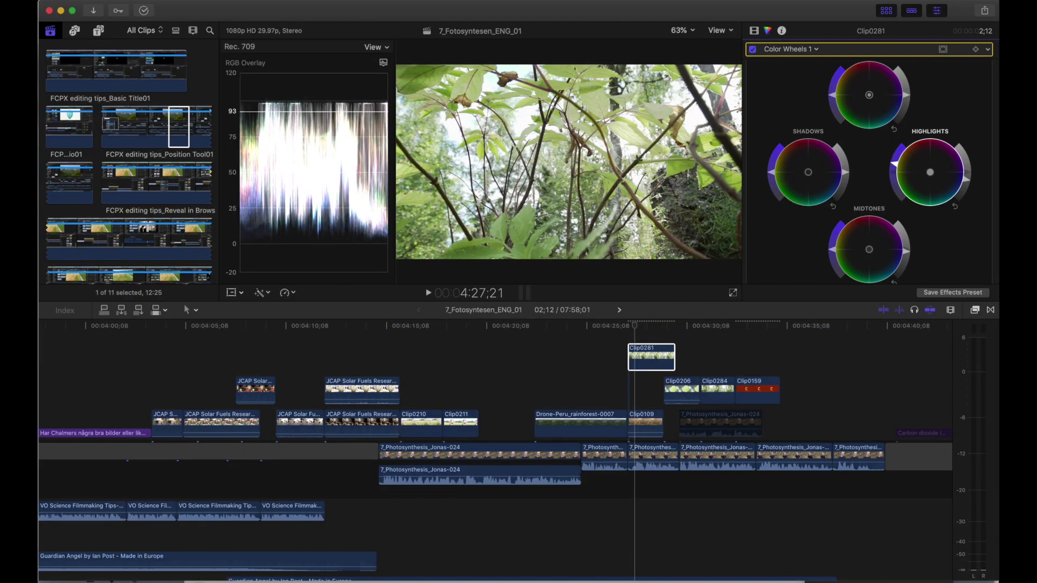
Step: Hide the video scopes, raise the upper luma point of Color Curves 1 on Clip0281 slightly, and play back the graded clip
key(super+7)
key(super+5)
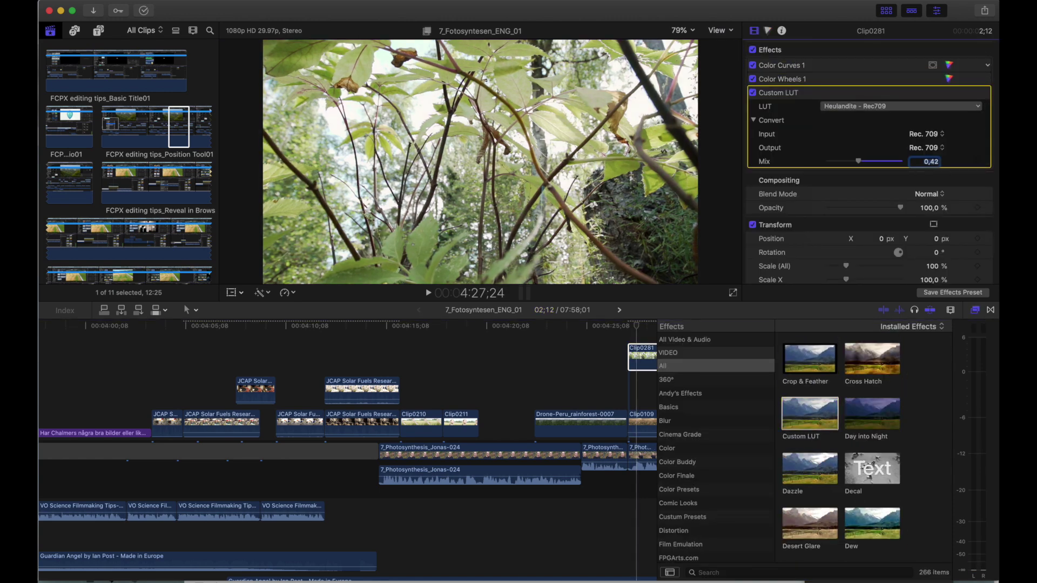
key(super+6)
scroll(874, 265, down, 3)
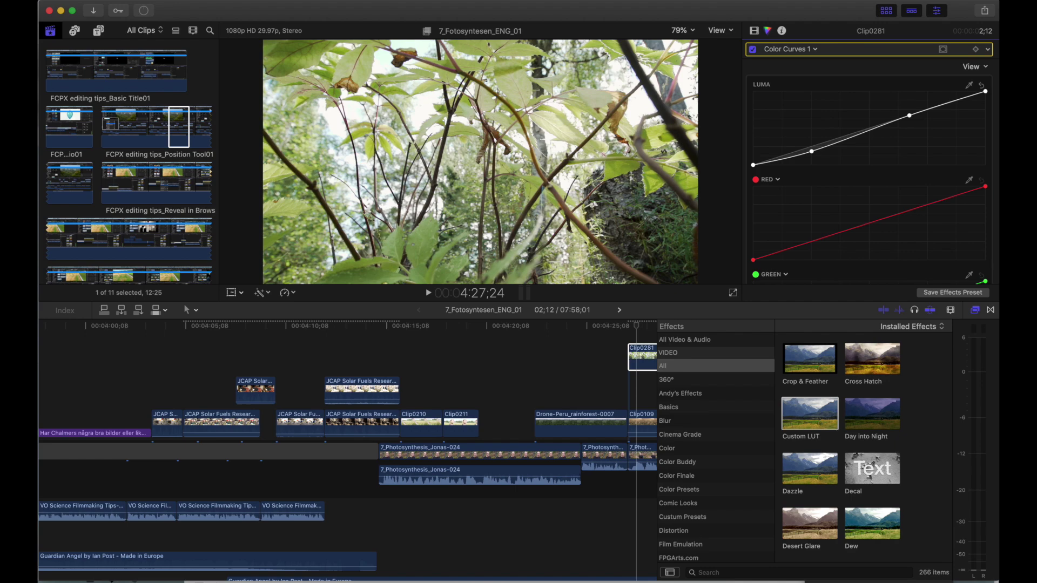
drag(909, 115, 911, 113)
key(super+2)
scroll(348, 448, right, 3)
key(slash)
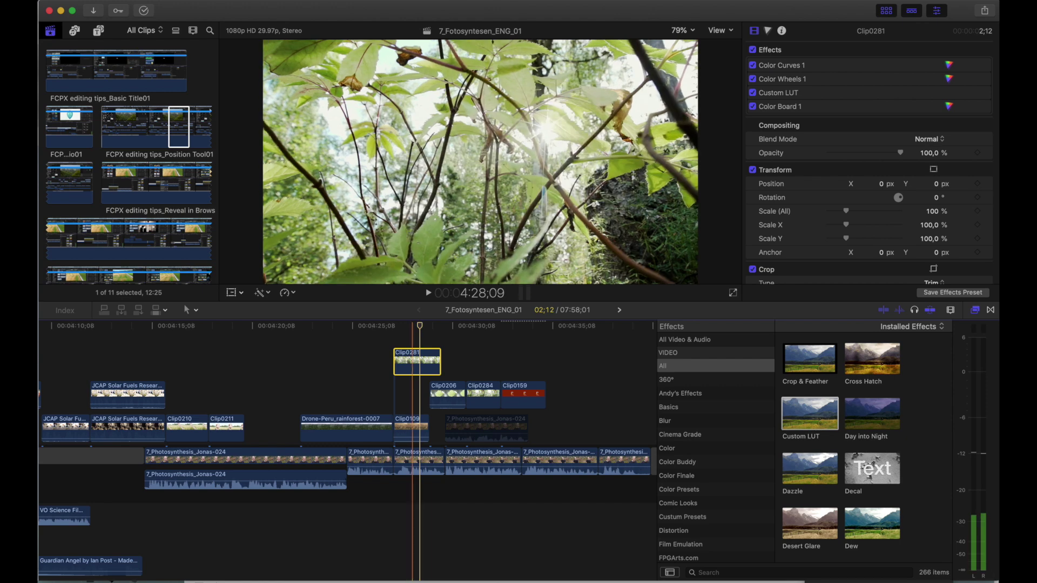
key(space)
Step: Copy Clip0281 and paste its effect attributes, including Custom LUT and Color Board 1, onto Clip0206 and Clip0284 with Stretch to Fit timing
key(super+c)
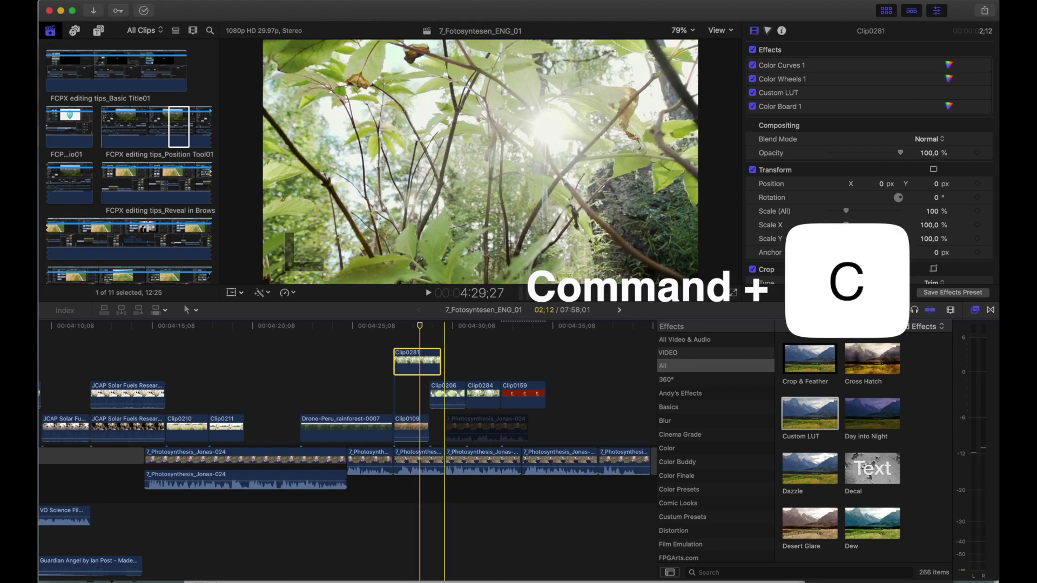
drag(451, 367, 483, 381)
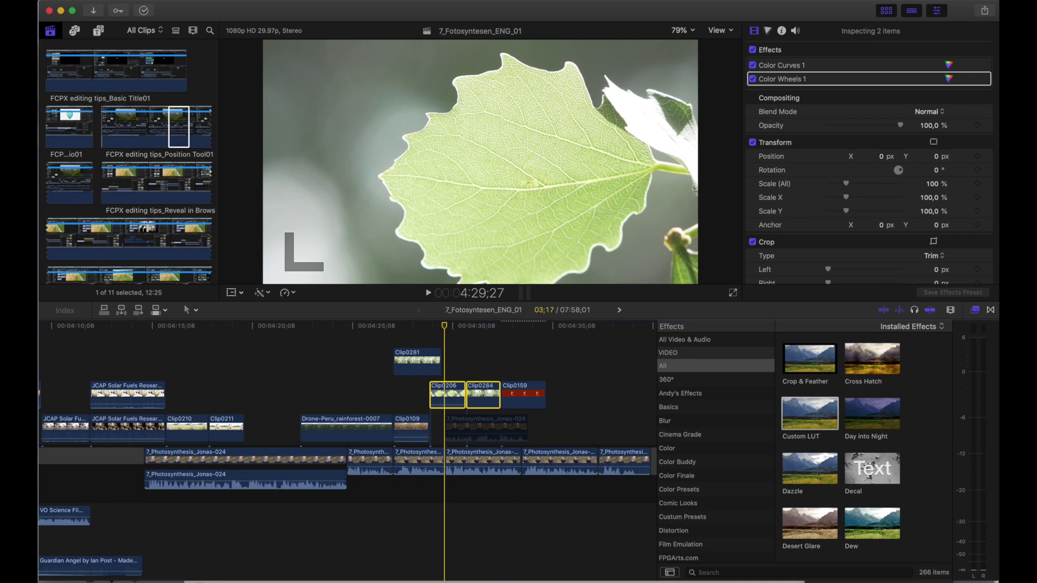
click(160, 1)
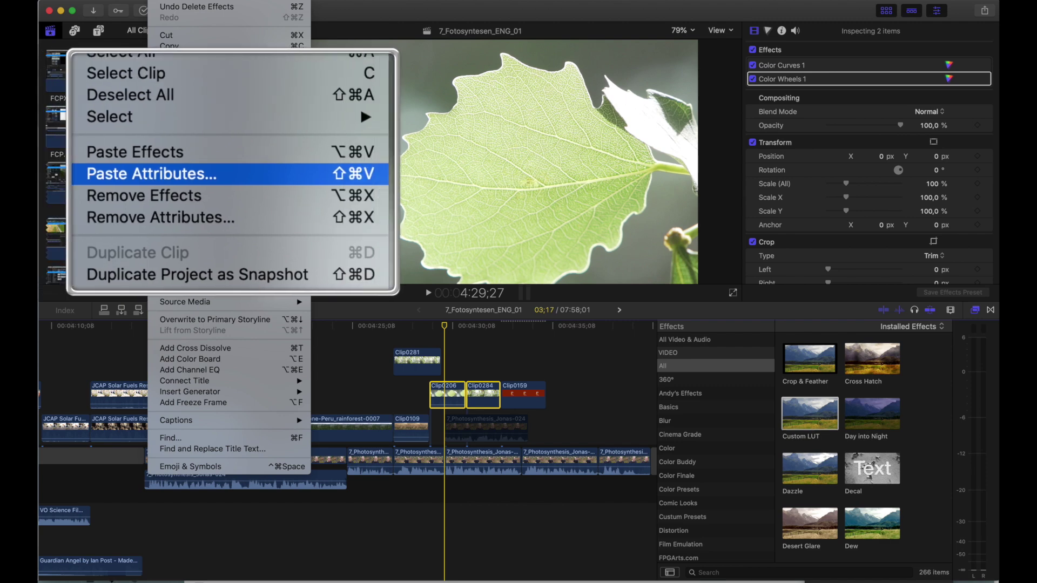
click(189, 176)
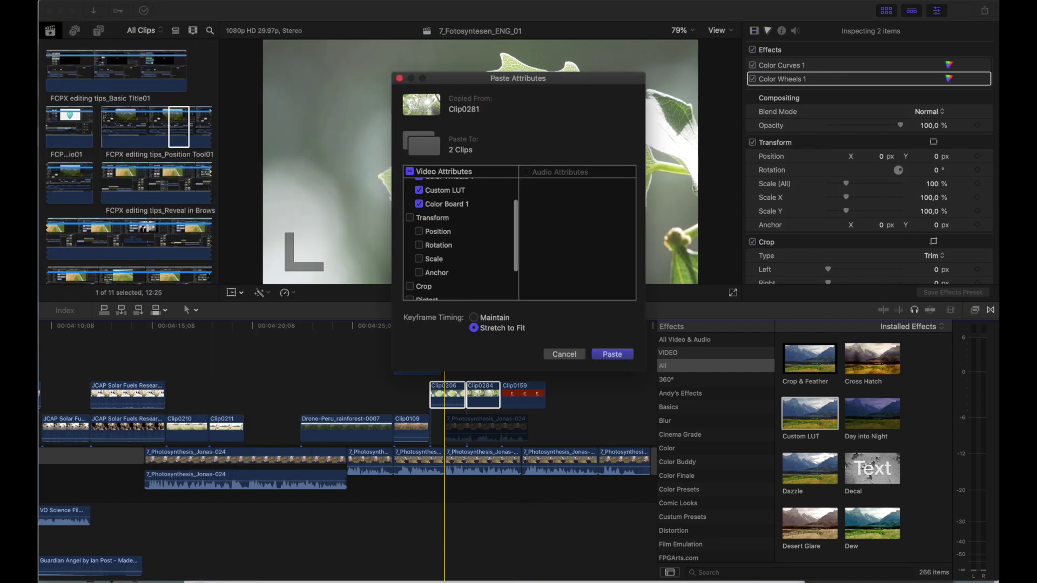
key(Return)
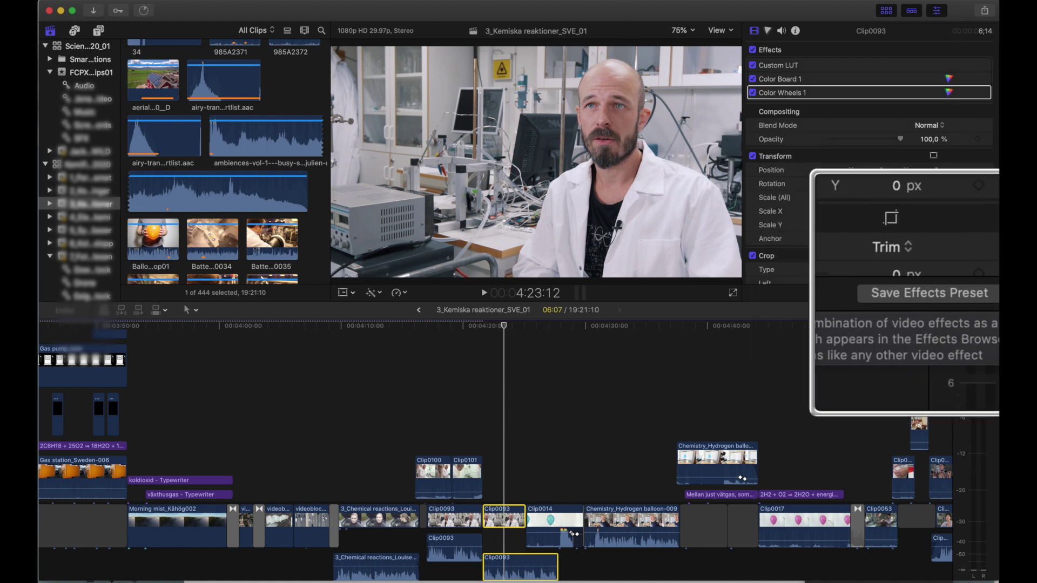
Step: Save Clip0093's Custom LUT, Color Board 1 and Color Wheels 1 as preset Chem lab_01 in Custum Presets and show that effects category
click(952, 293)
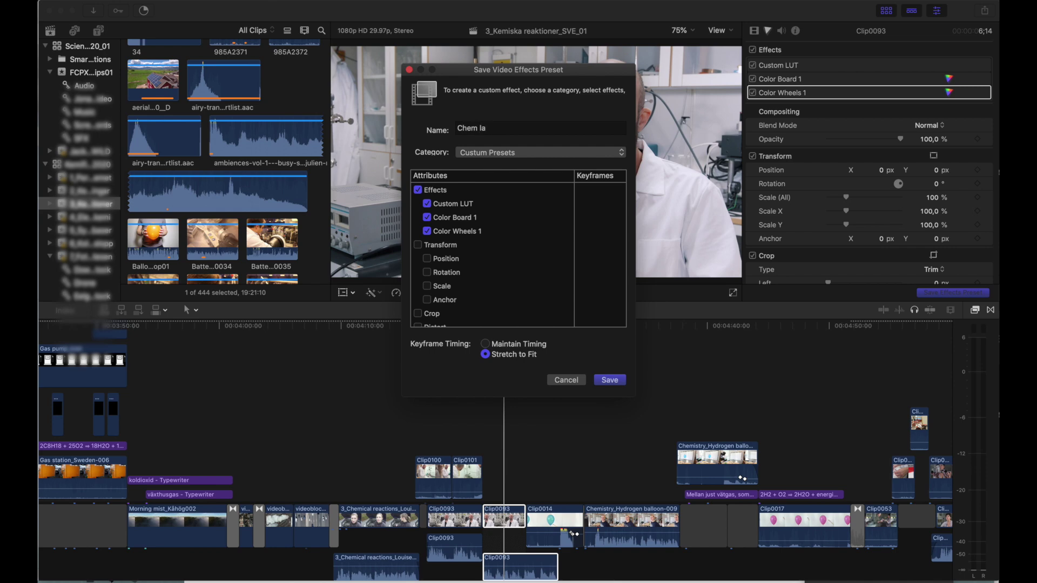
click(540, 152)
key(Return)
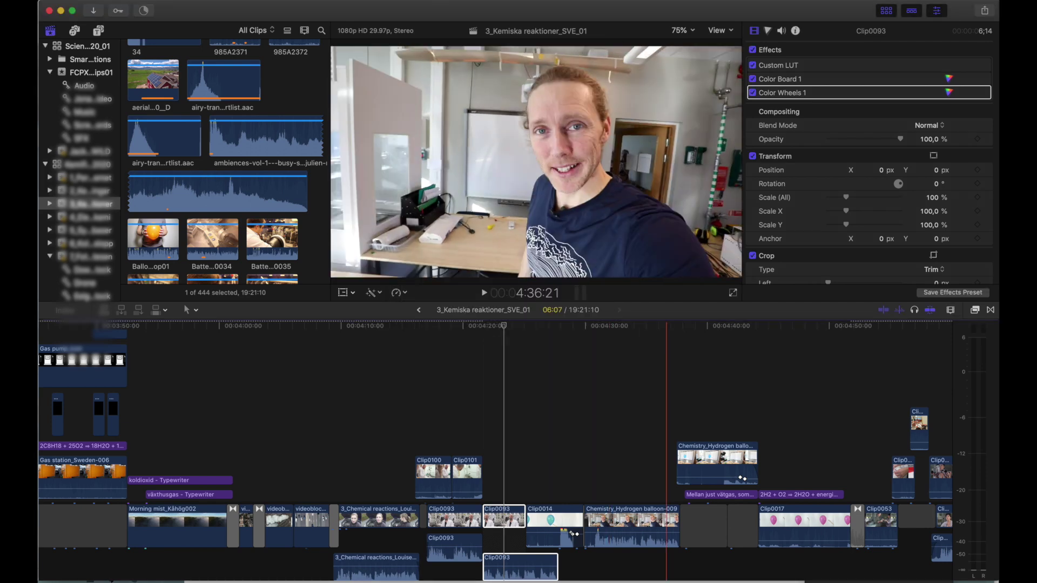
key(super+5)
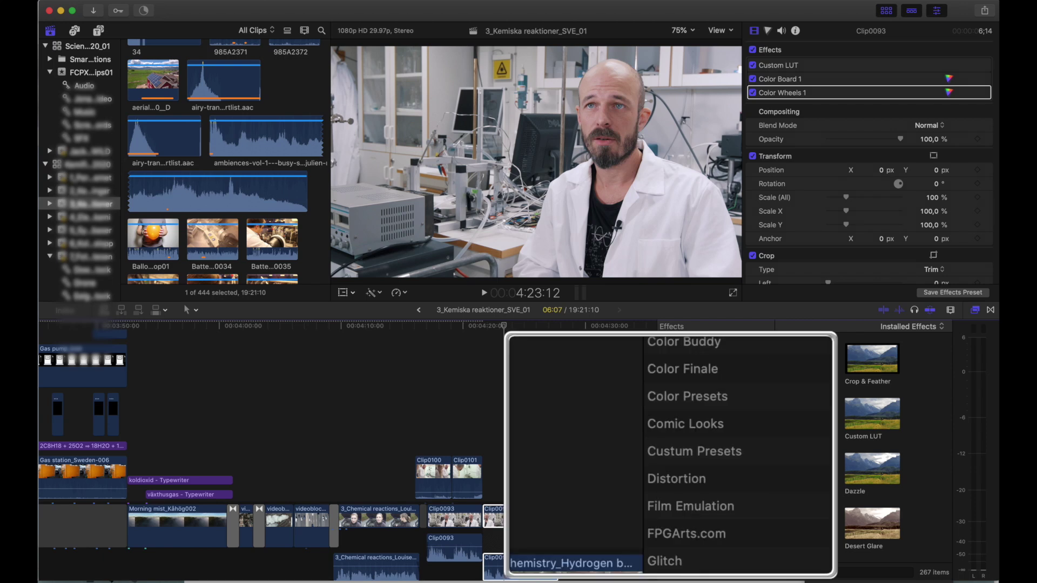
click(682, 453)
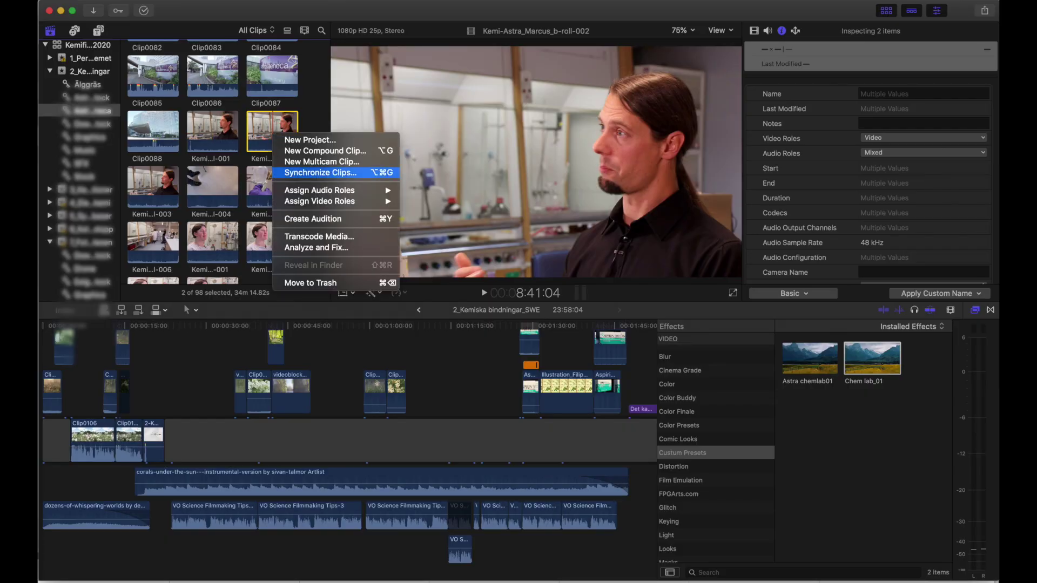
Step: Synchronize the two selected interview clips and open the resulting synchronized clip in its own timeline
click(321, 173)
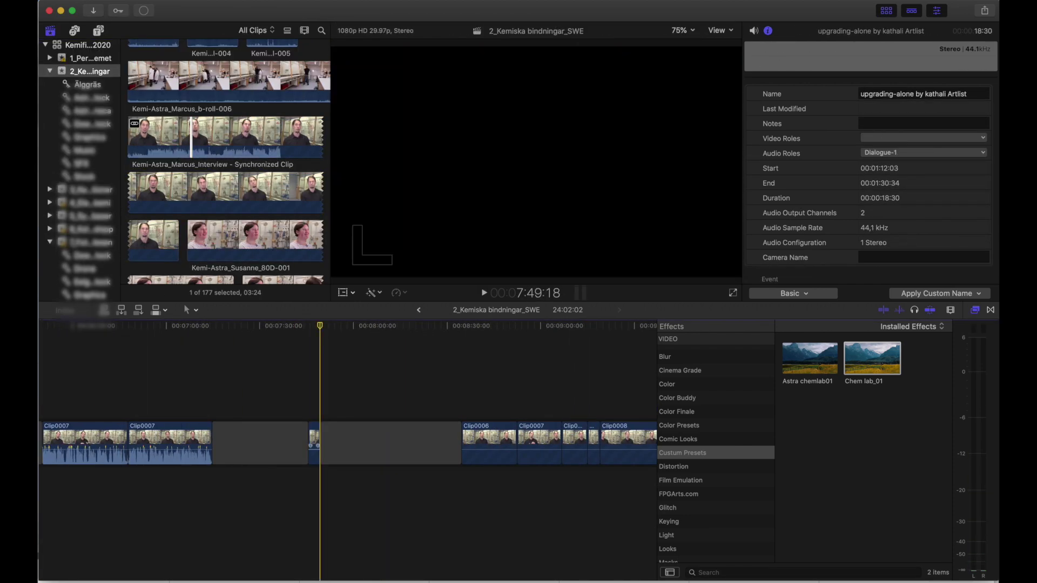
key(super+equal)
key(super+equal)
key(super+equal)
key(super+equal)
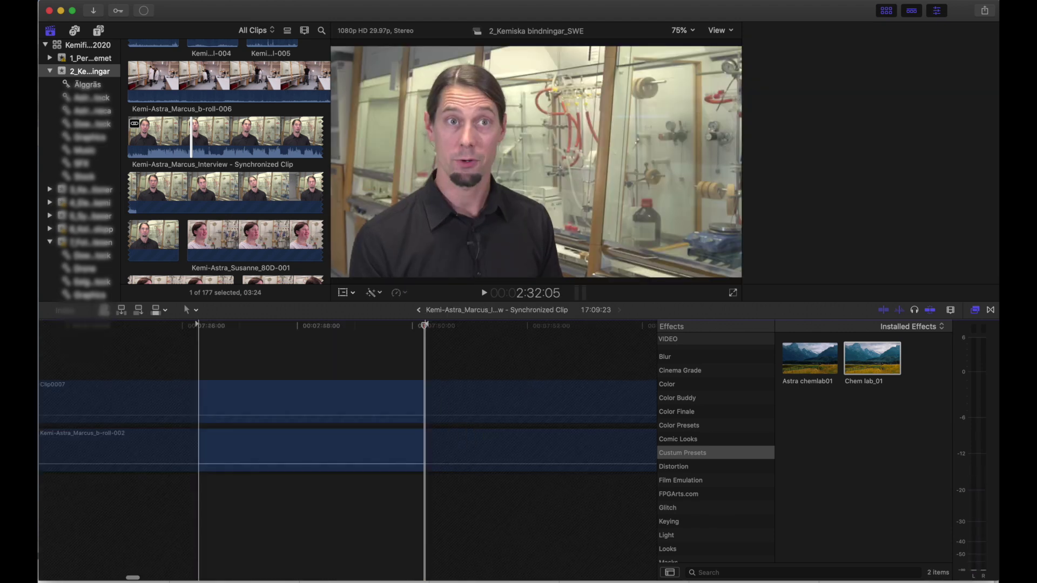
scroll(348, 427, left, 5)
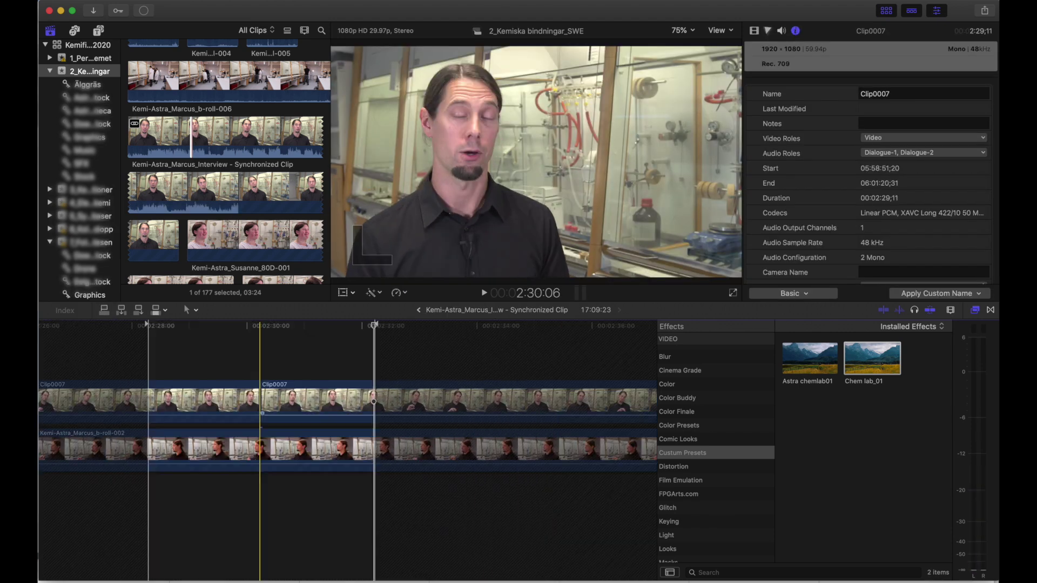
Step: Cut a section of Clip0007's video to reveal the b-roll-002 angle while extending its audio, and disable the synchronized clip's Storyline Dialogue-1 component
drag(261, 406, 371, 411)
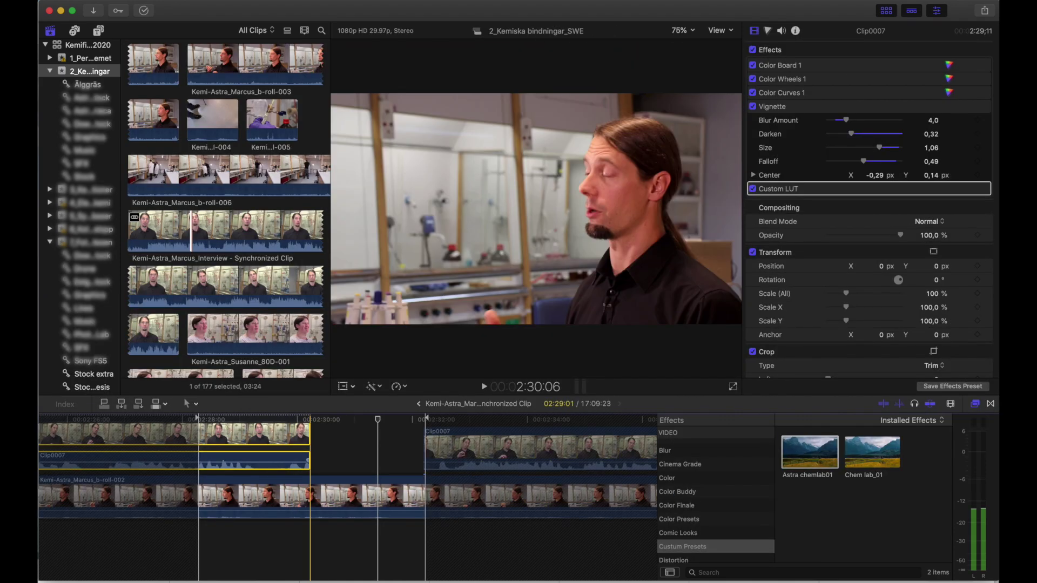
drag(308, 460, 422, 462)
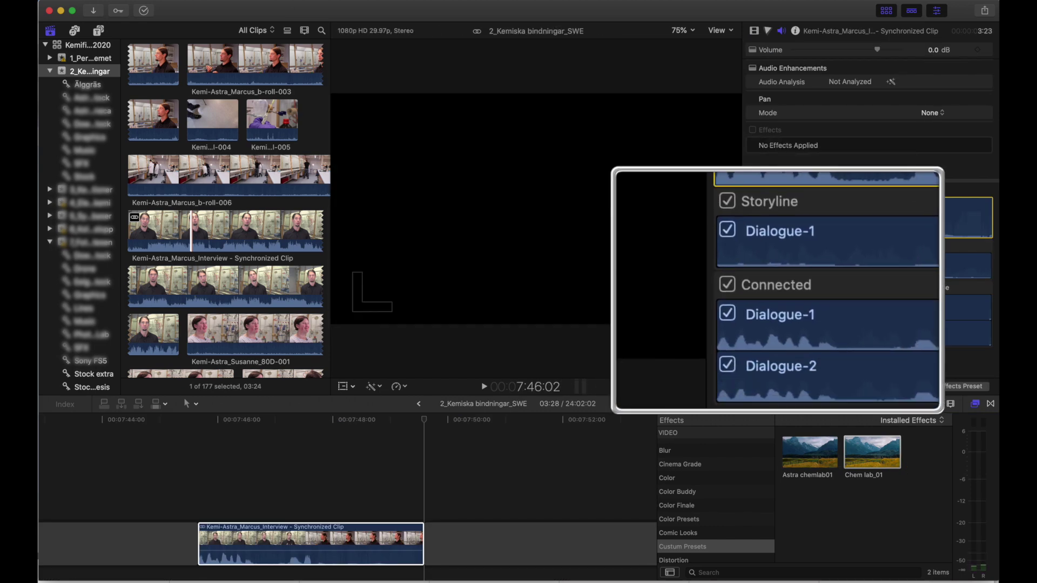
click(752, 260)
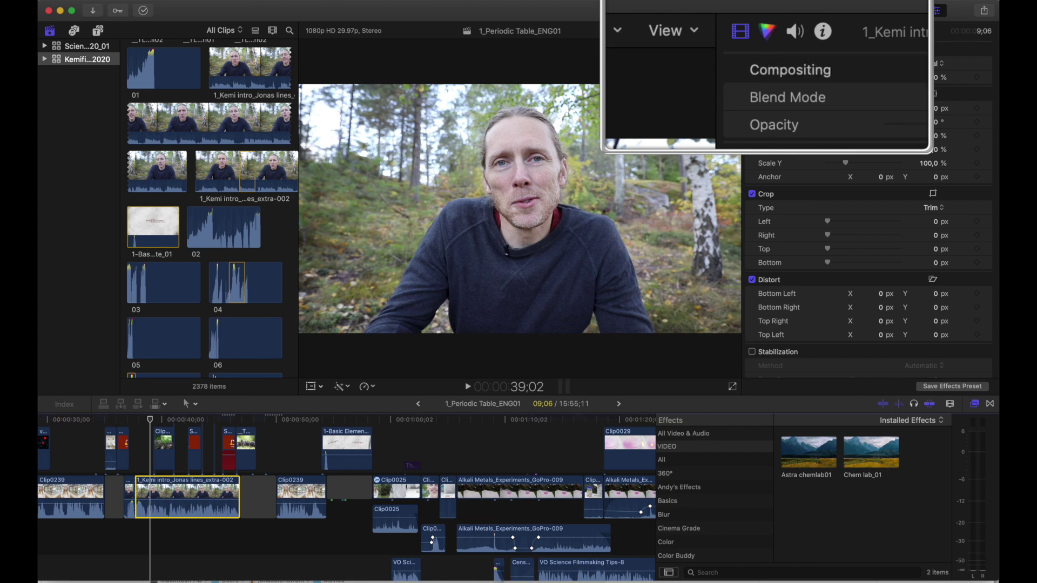
Step: Open the application preferences, and add Color Curves to the selected intro clip with a gentle S-shaped luma curve and a slightly raised black point
click(767, 30)
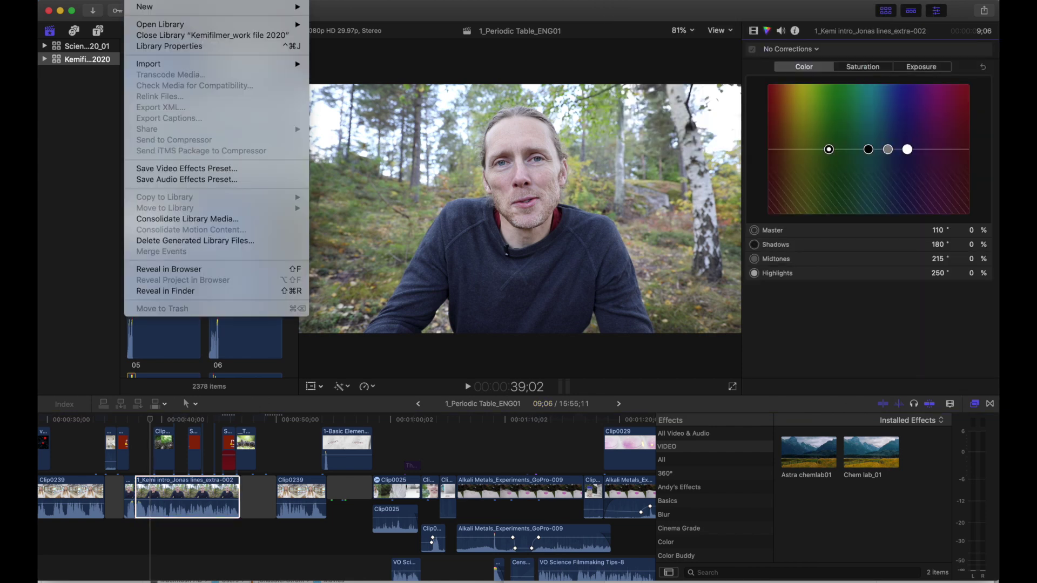
key(super+comma)
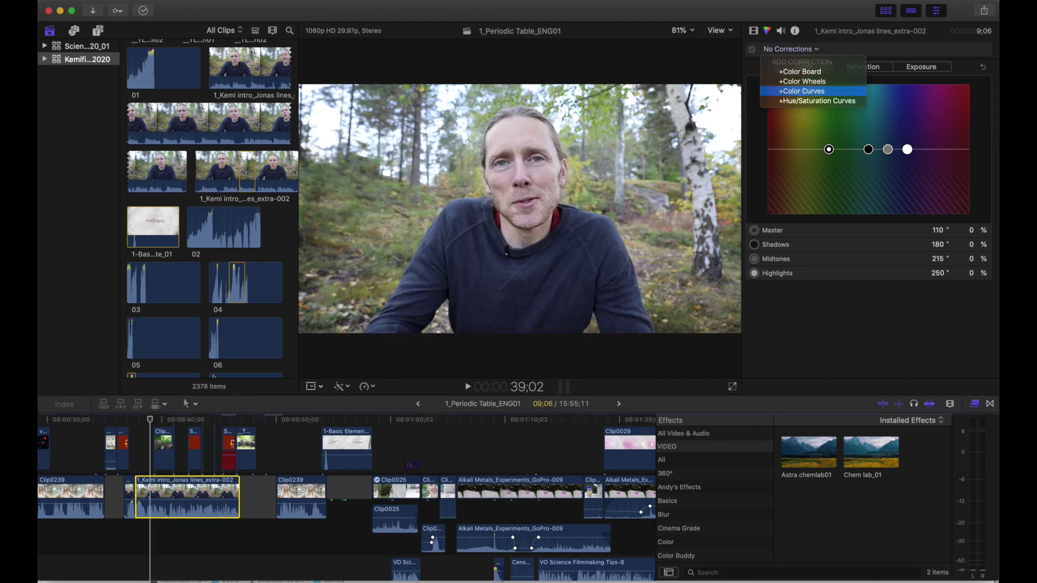
click(802, 91)
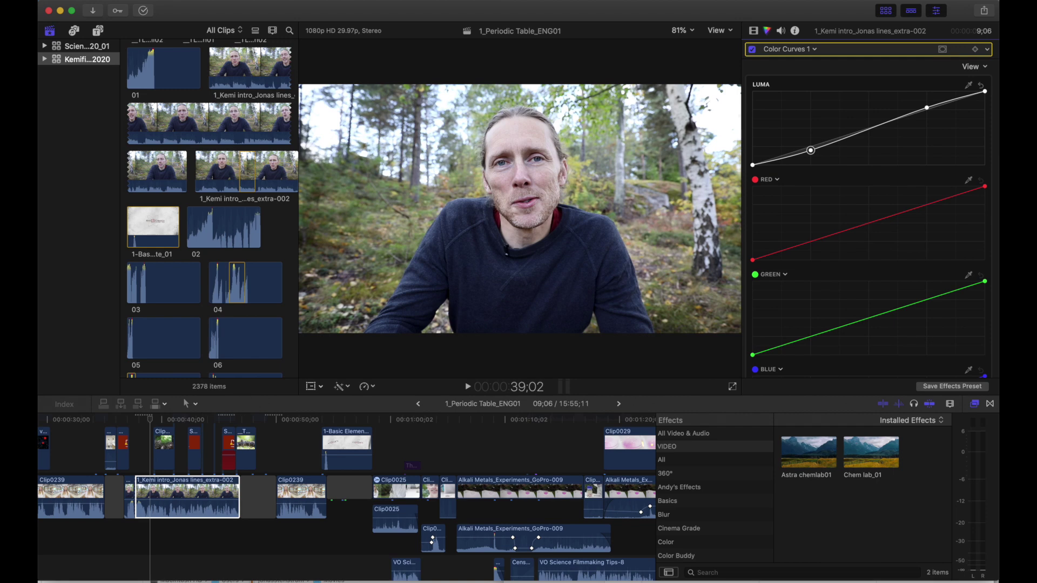
mouse_move(752, 165)
mouse_down()
mouse_move(753, 151)
mouse_move(752, 164)
mouse_up()
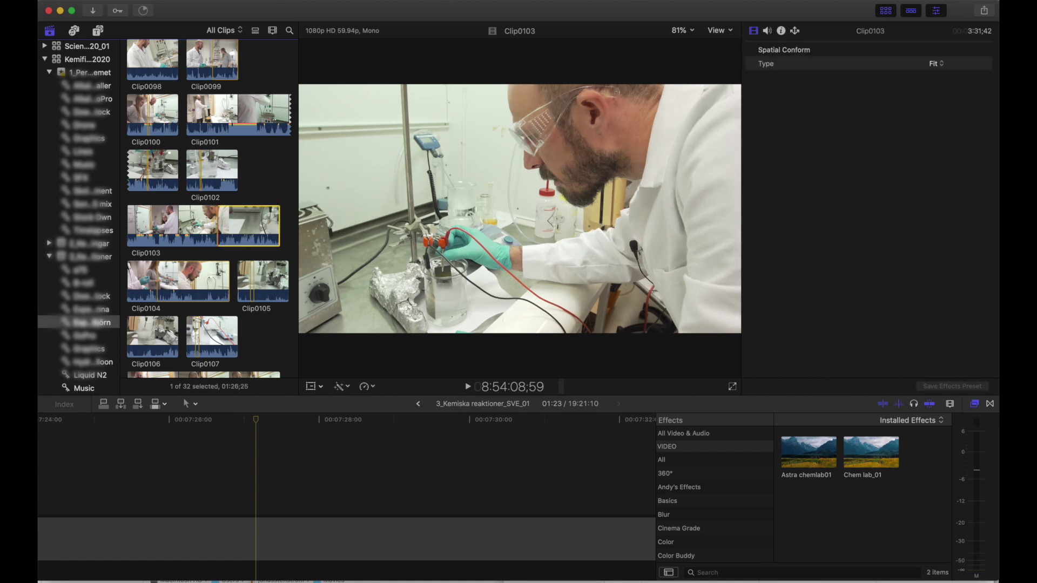
Step: Correct Clip0103 with Color Board 1, setting midtone saturation to 12%, and add a Color Wheels correction
key(space)
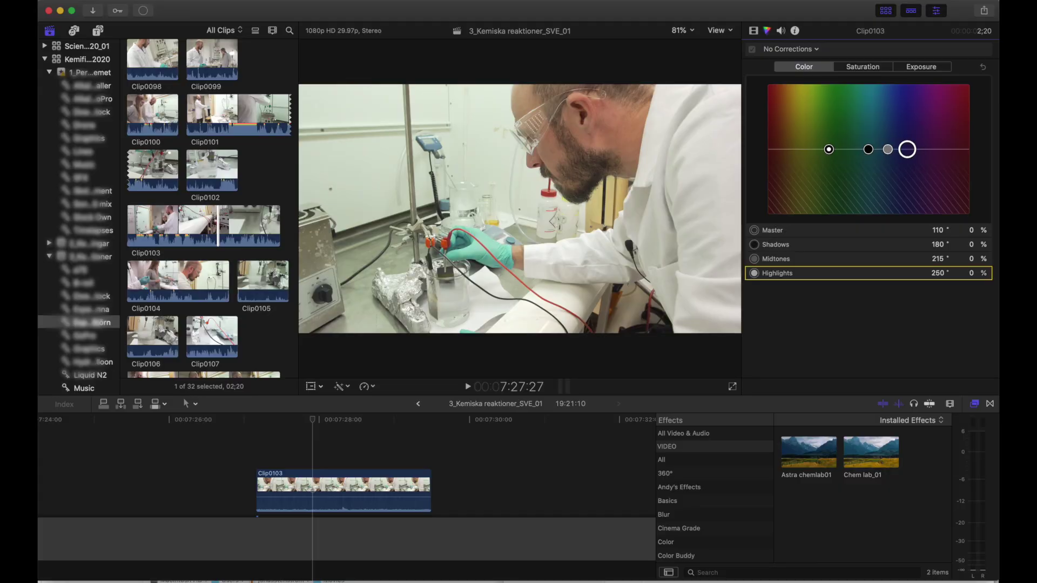
drag(907, 149, 906, 144)
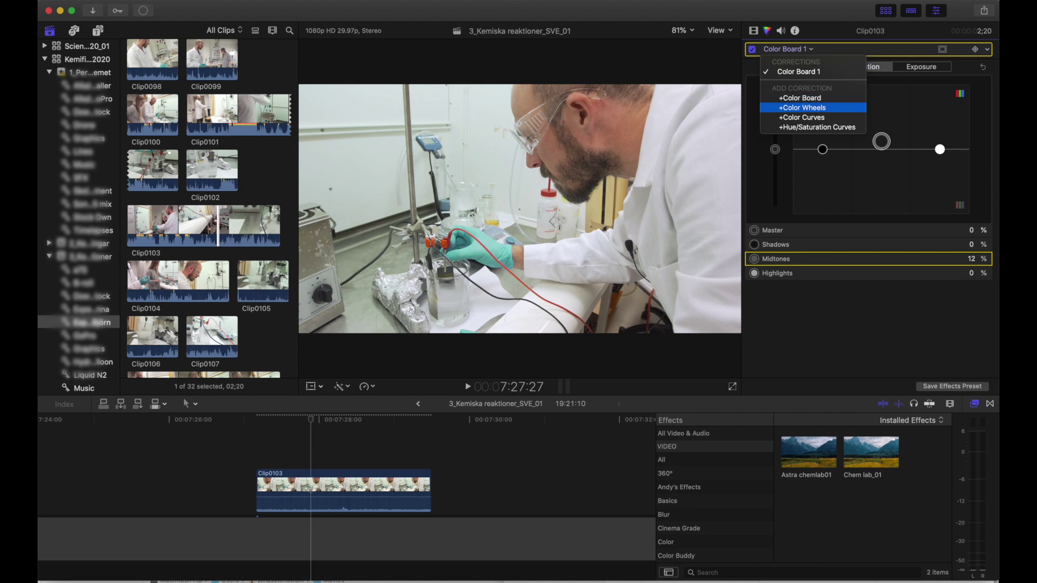
click(797, 104)
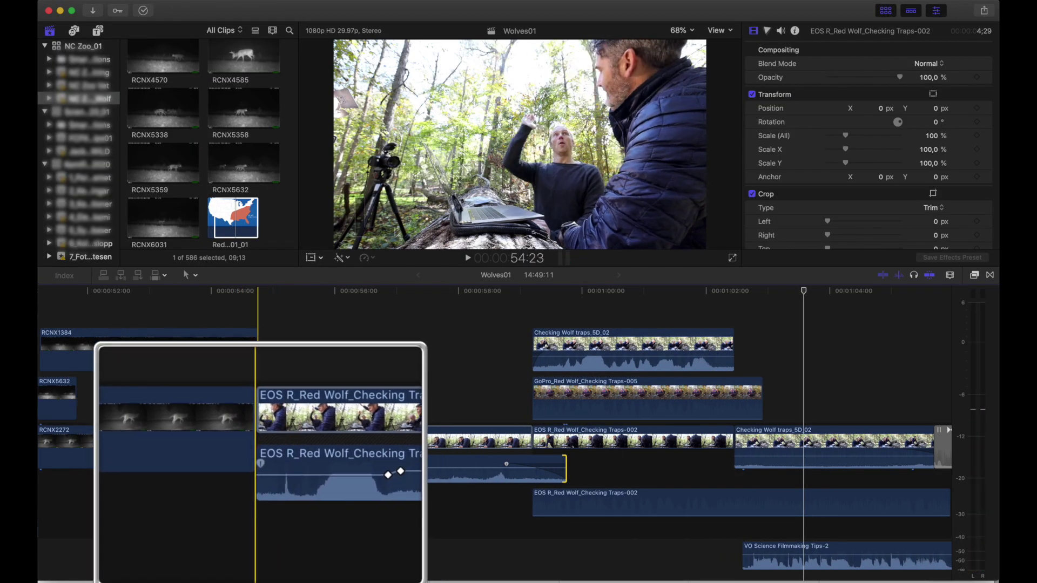
Step: Extend the audio start of EOS R_Red Wolf_Checking Traps-002 under the preceding RCNX2272 clip and give it a fade-in of about 8 frames
drag(260, 464, 270, 464)
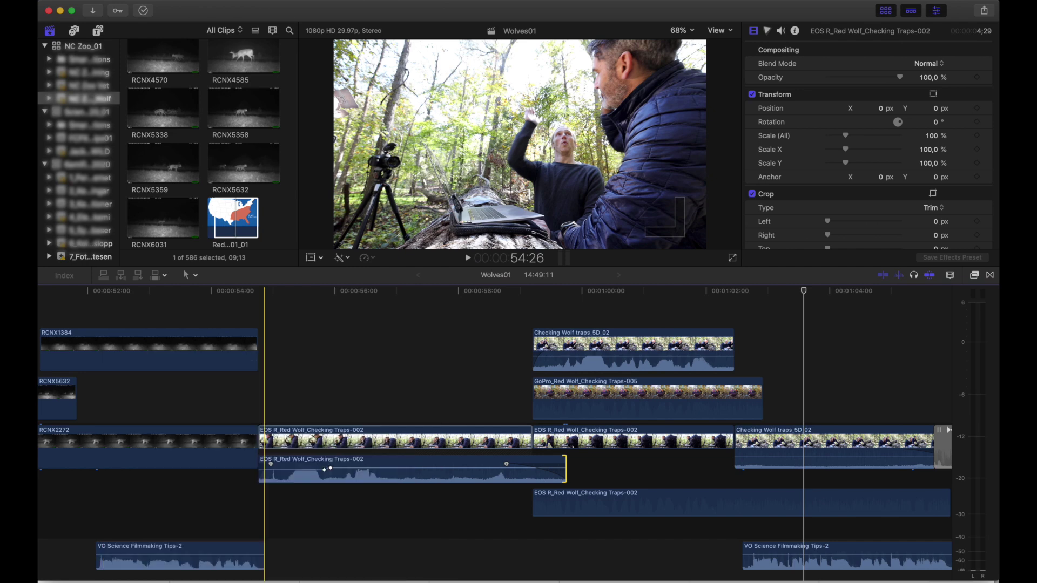
drag(259, 469, 251, 469)
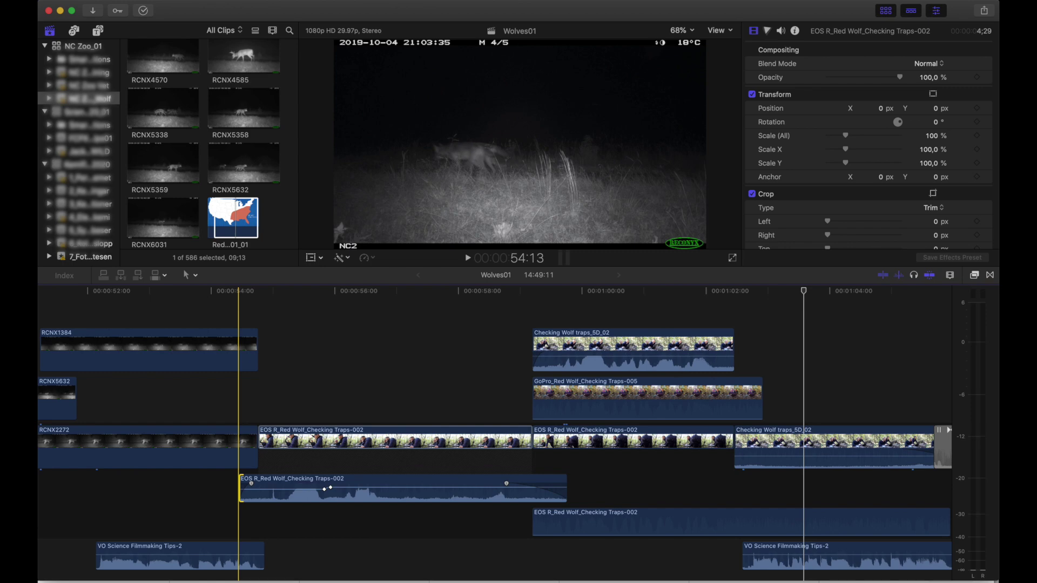
key(space)
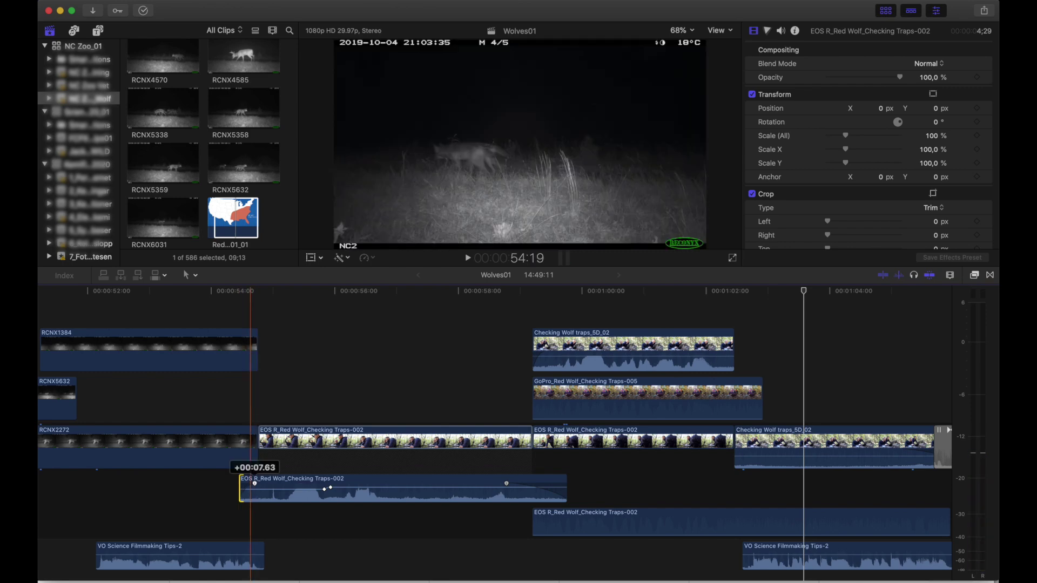
scroll(250, 432, down, 5)
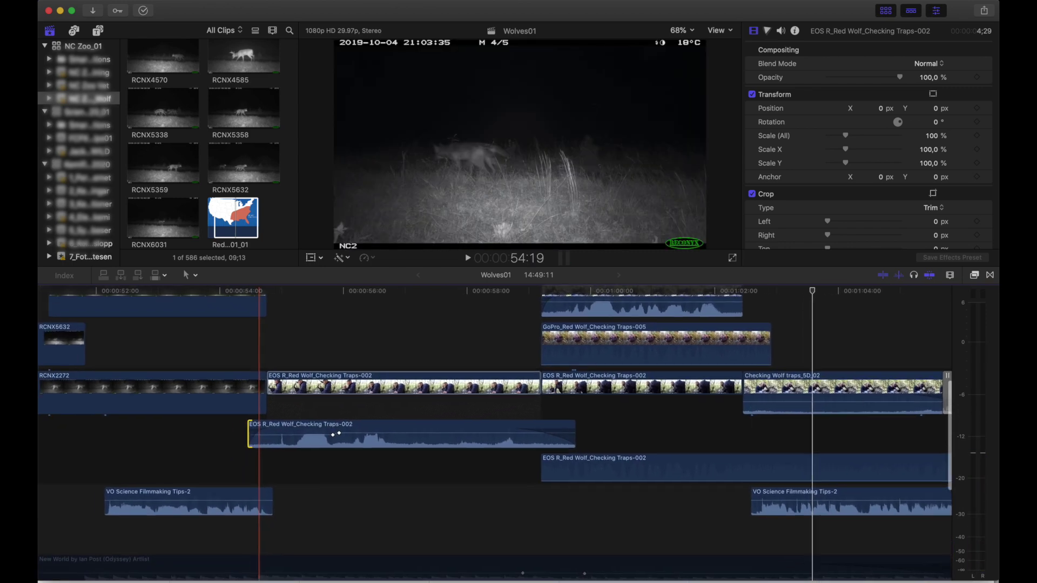
alt+click(270, 429)
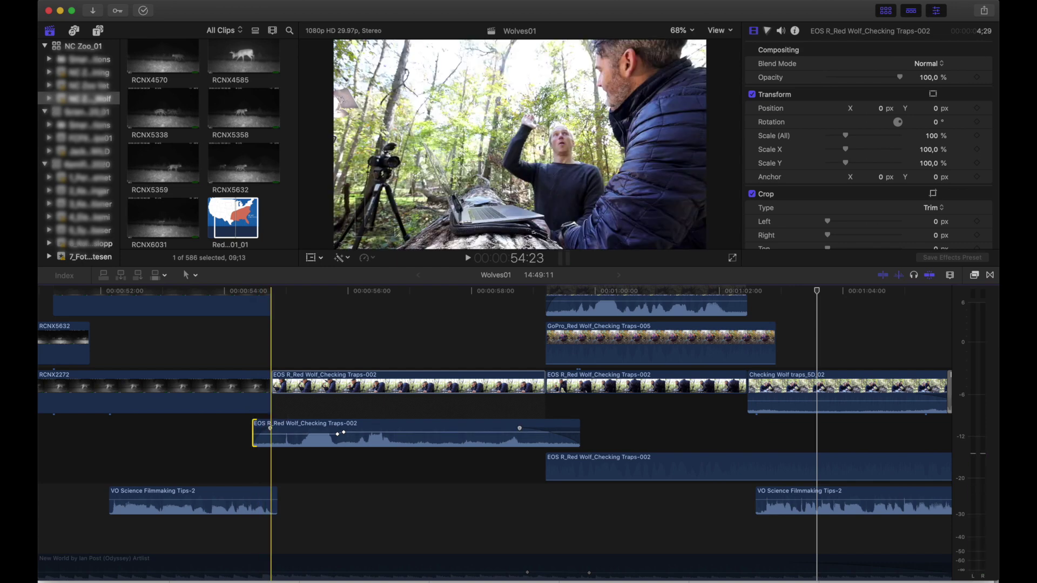
scroll(271, 428, up, 2)
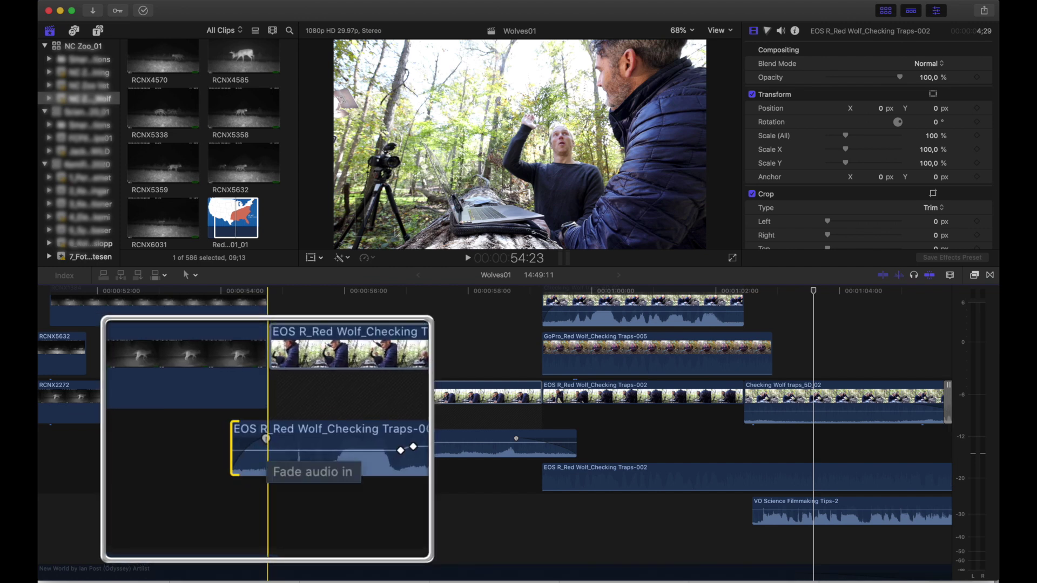
Step: Change the audio fade-in of EOS R_Red Wolf_Checking Traps-002 to S-curve, lengthen it to about 12 frames, and play back the transition
right_click(266, 438)
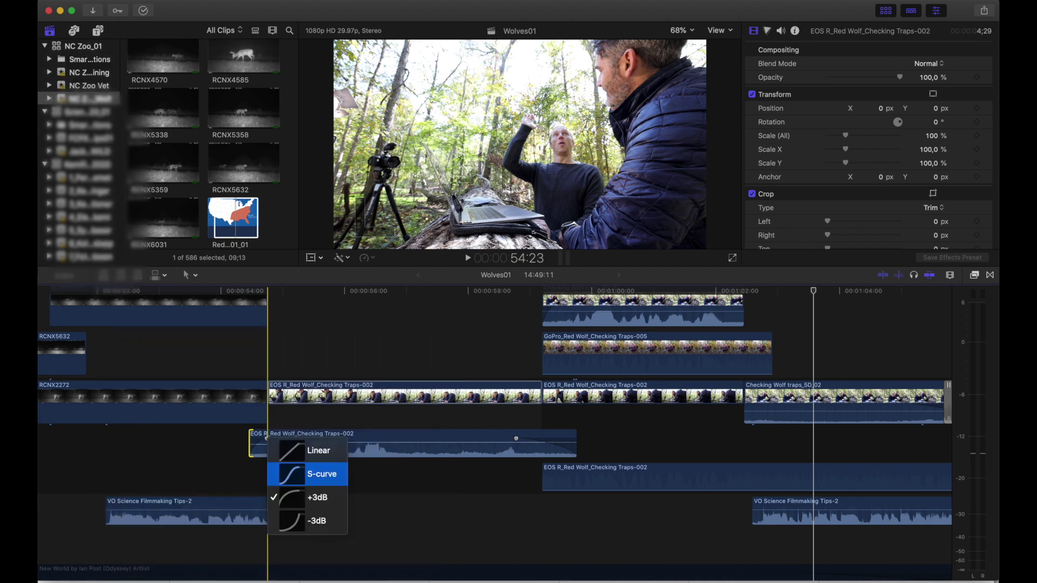
click(291, 474)
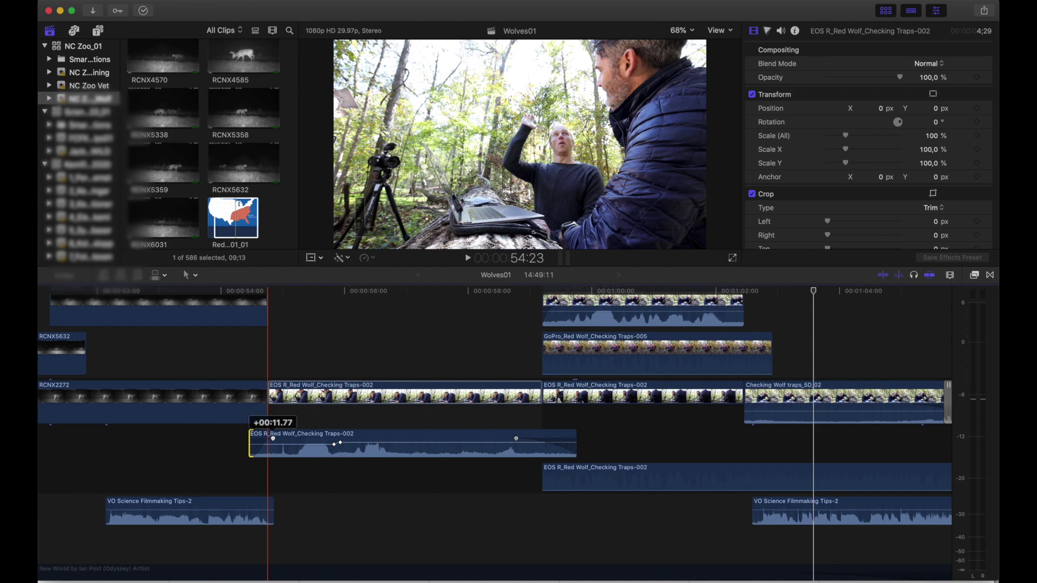
key(space)
key(space)
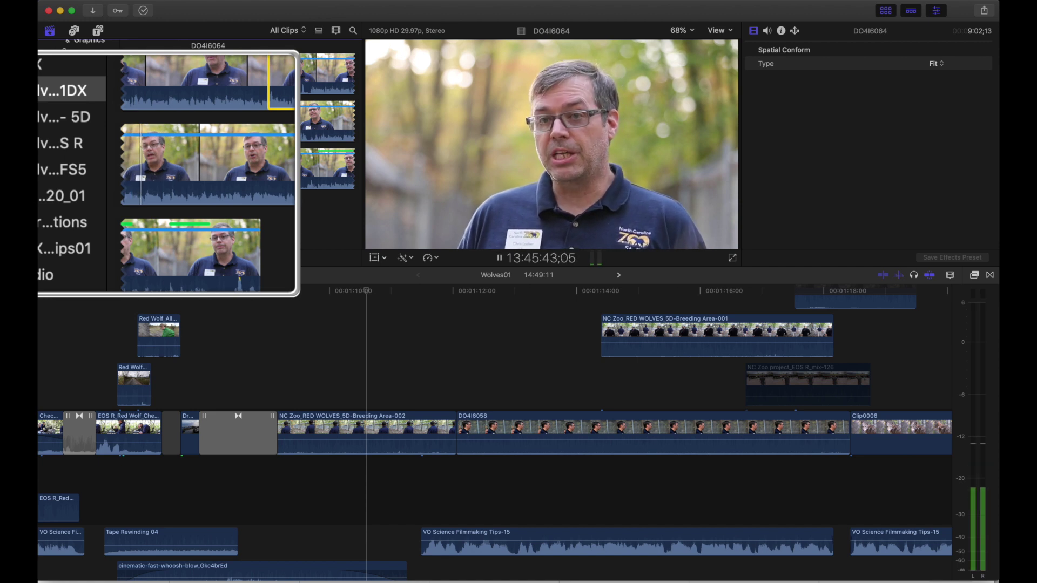
Step: Mark an in point and an out point around a spoken passage in browser clip DO4I6064 and rate the range as a favorite
key(i)
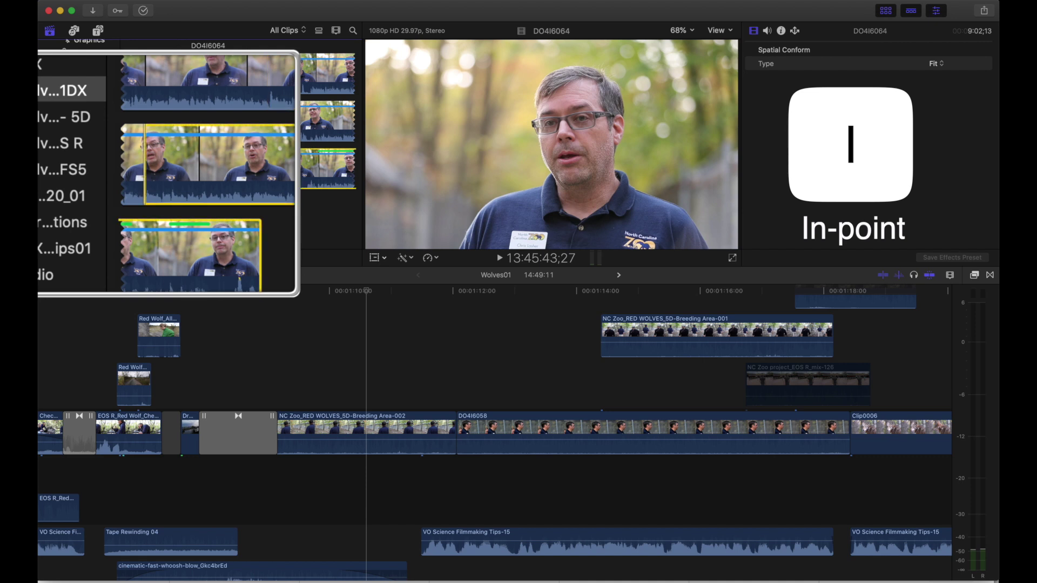
key(space)
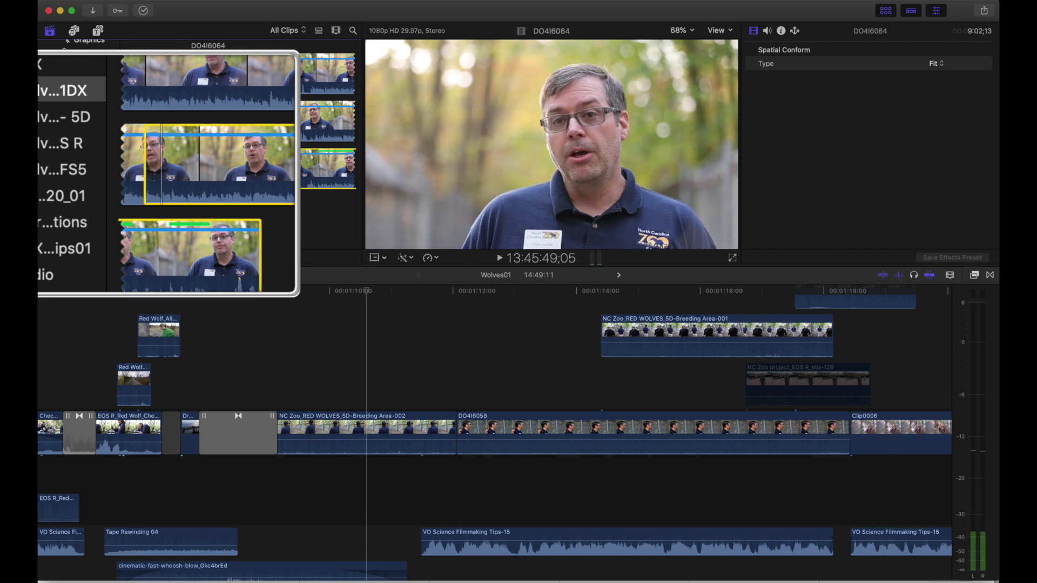
key(o)
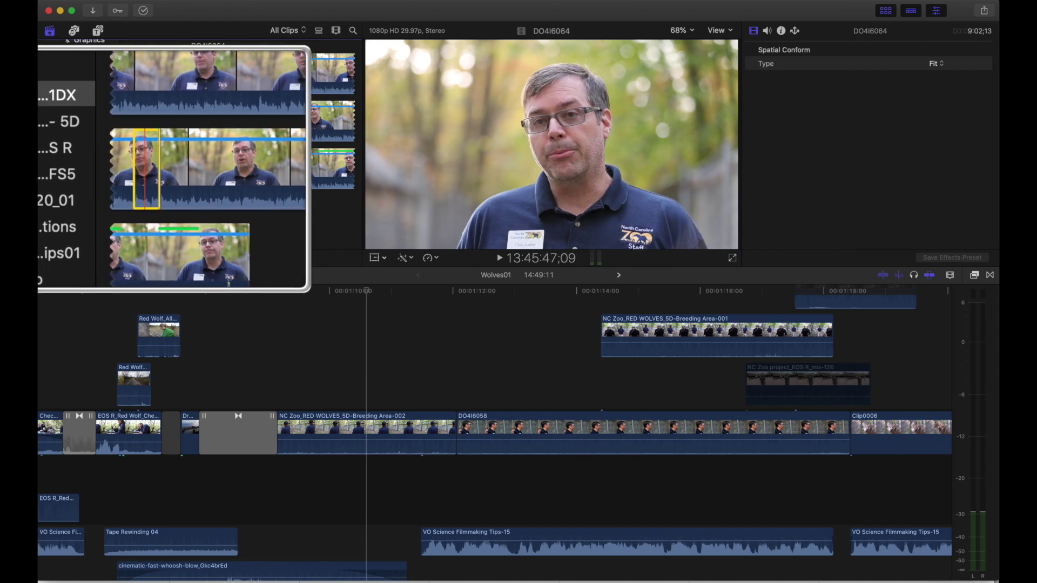
key(f)
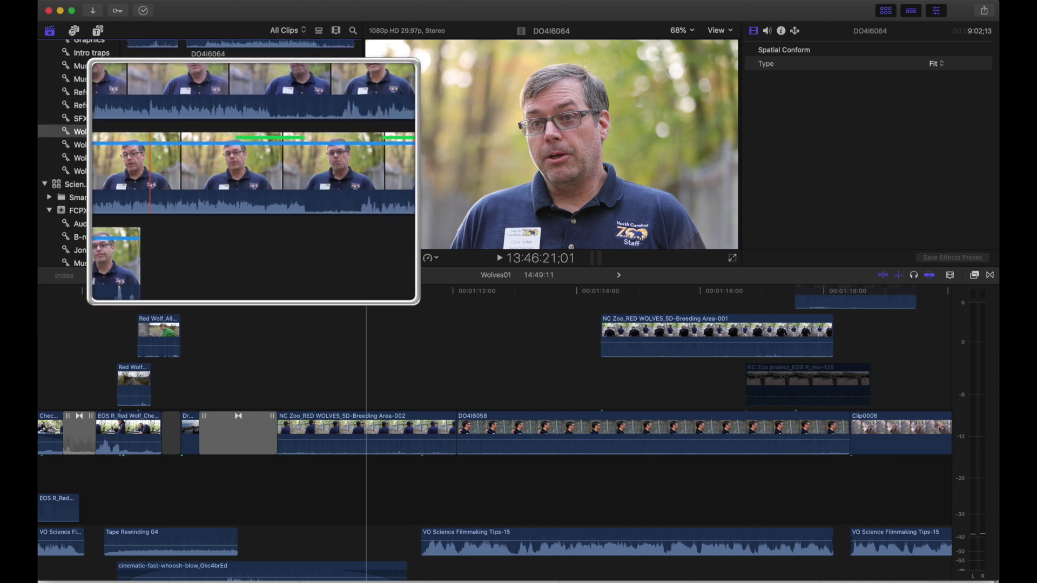
click(96, 173)
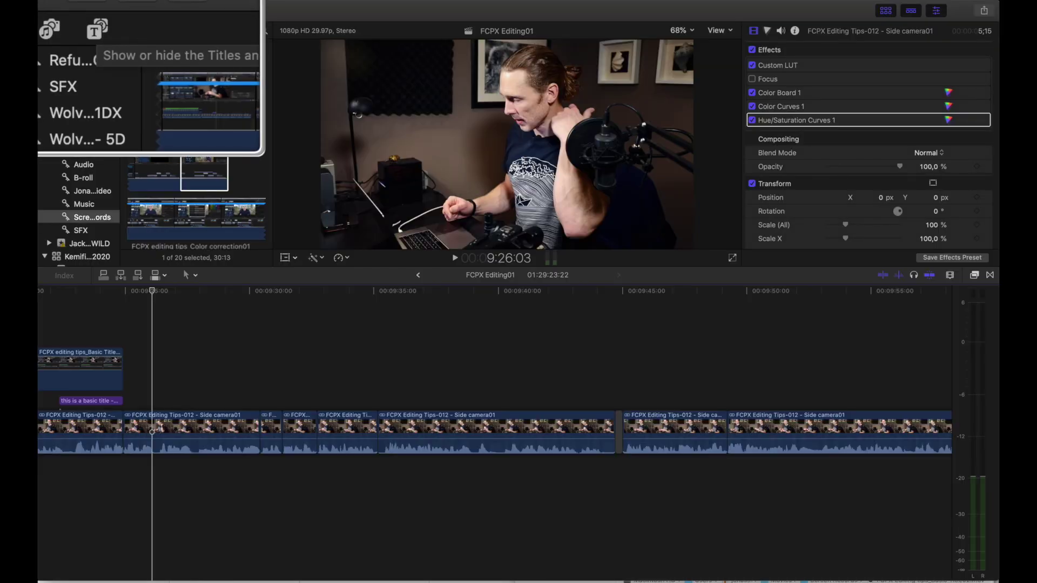
Step: Show the Titles and Generators browser and look through the installed titles
click(98, 30)
scroll(186, 157, down, 7)
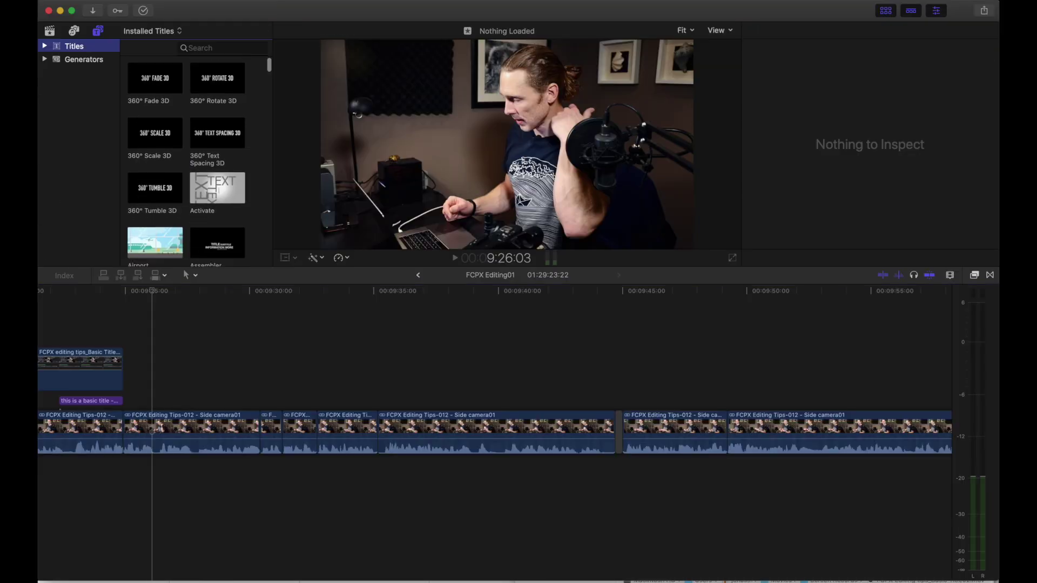
scroll(186, 157, down, 8)
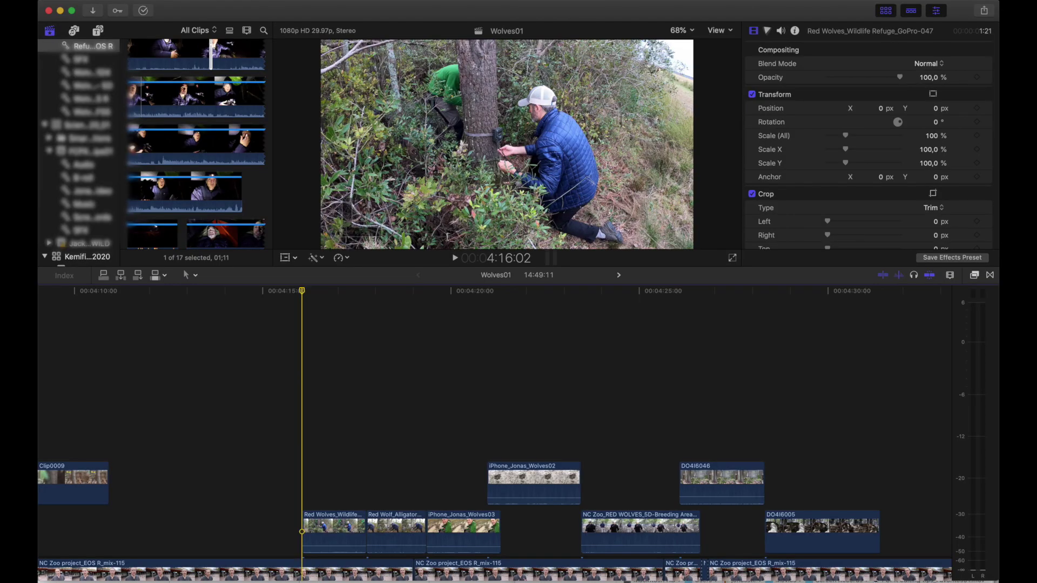
Step: Connect a Basic Title above the clips at 4:16:02 in Wolves01 and open its text for editing in the viewer
key(ctrl+t)
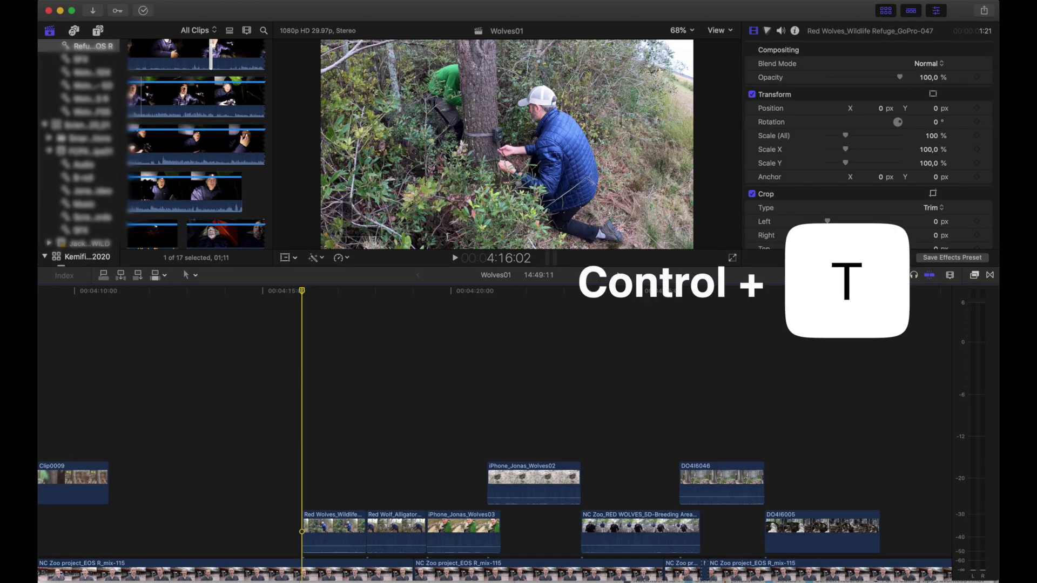
key(ctrl+t)
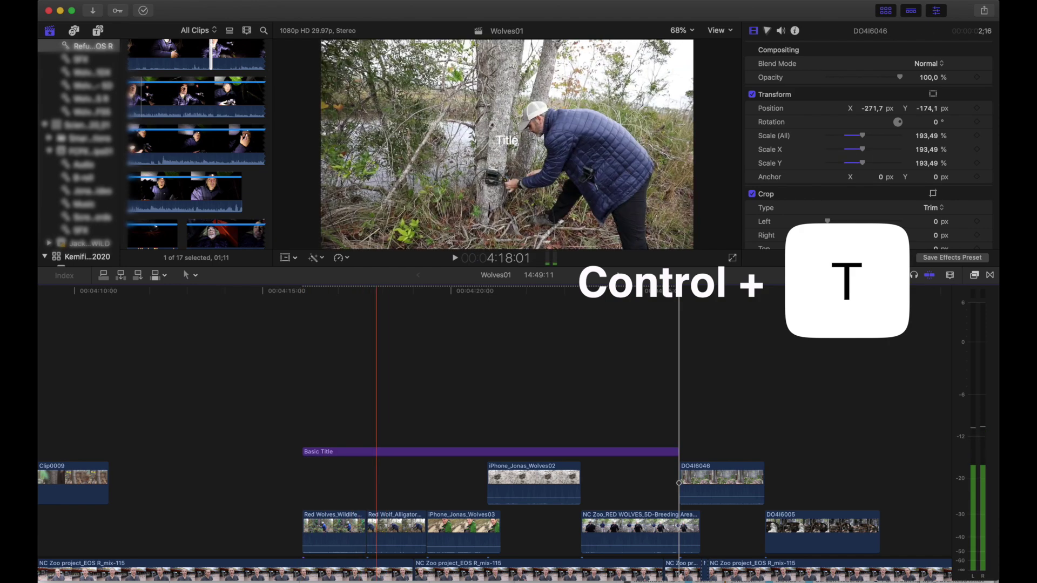
click(375, 452)
double_click(507, 140)
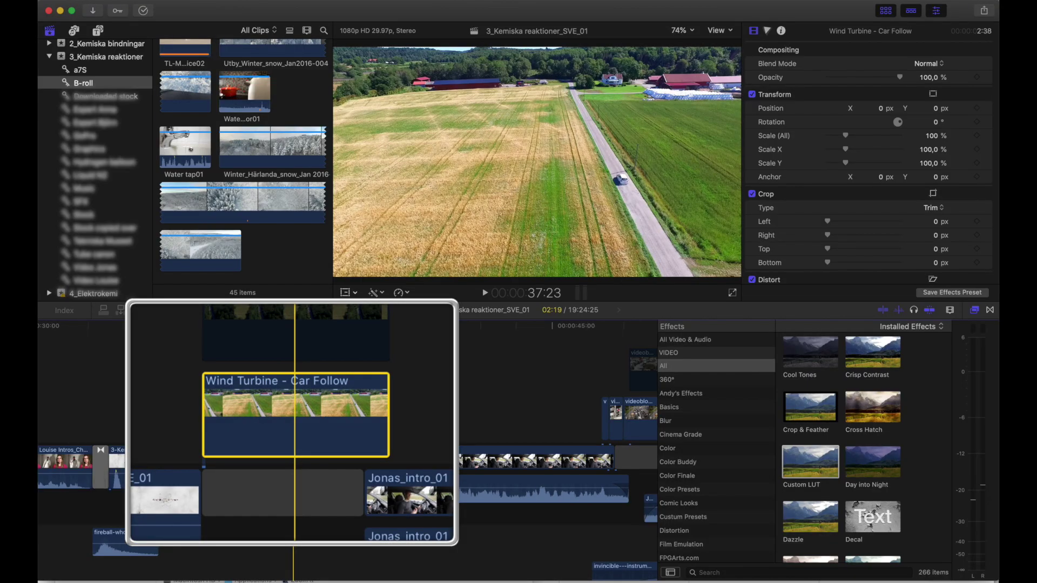
Step: Reveal the timeline clip Wind Turbine - Car Follow in the browser and reveal its source file in Finder
right_click(293, 415)
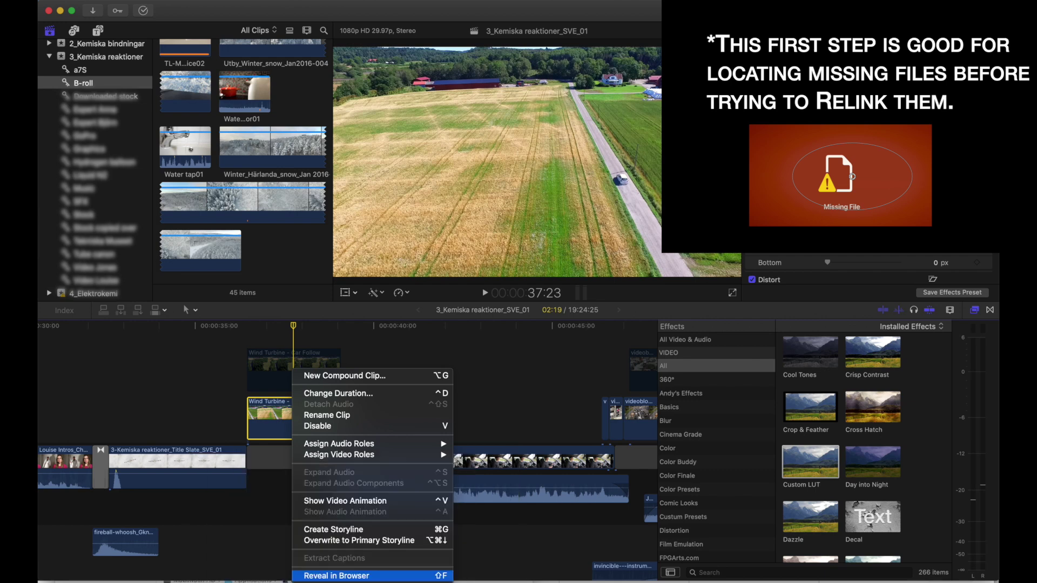
click(336, 576)
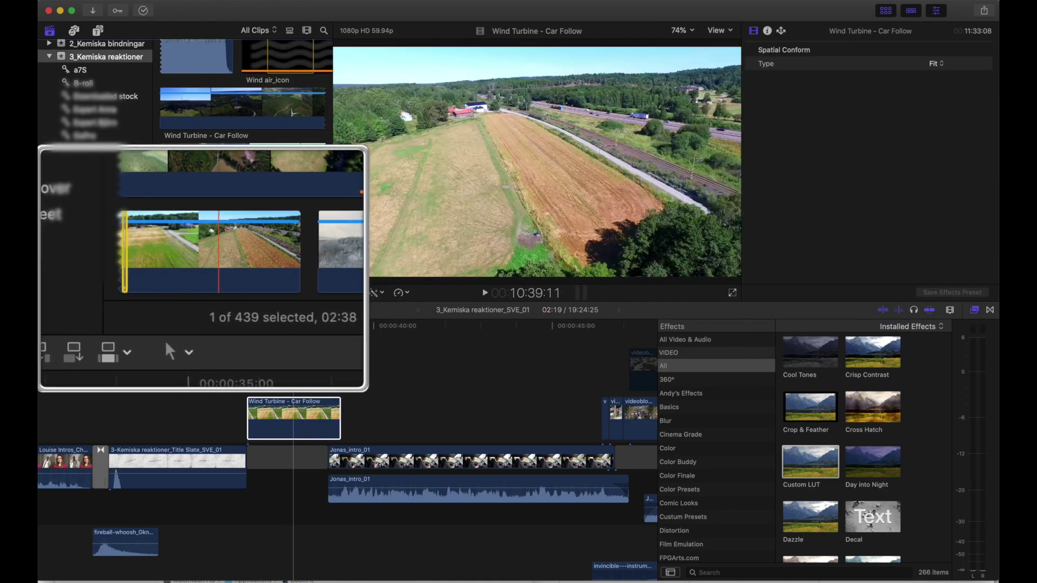
right_click(175, 265)
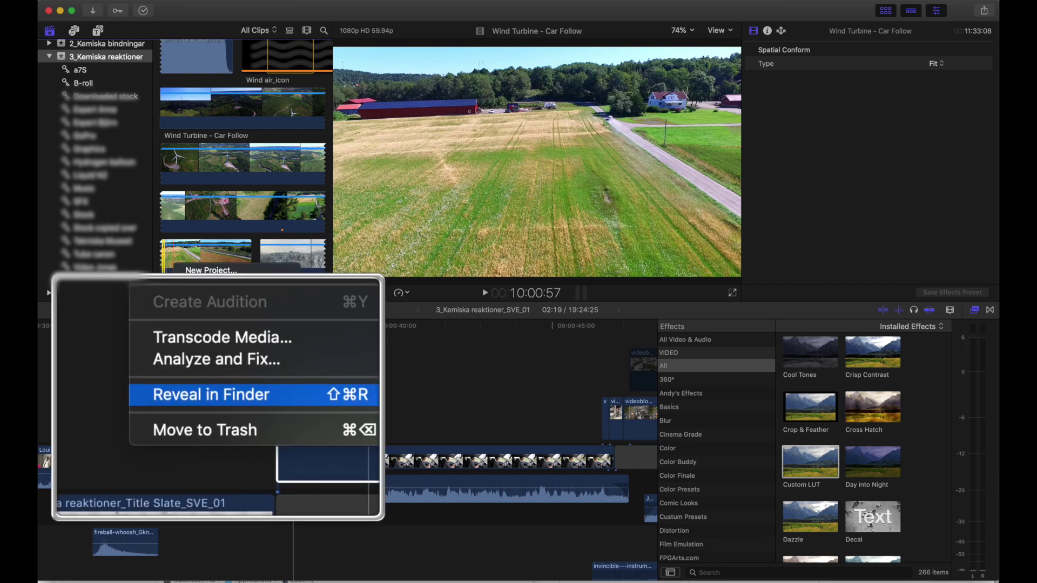
click(215, 396)
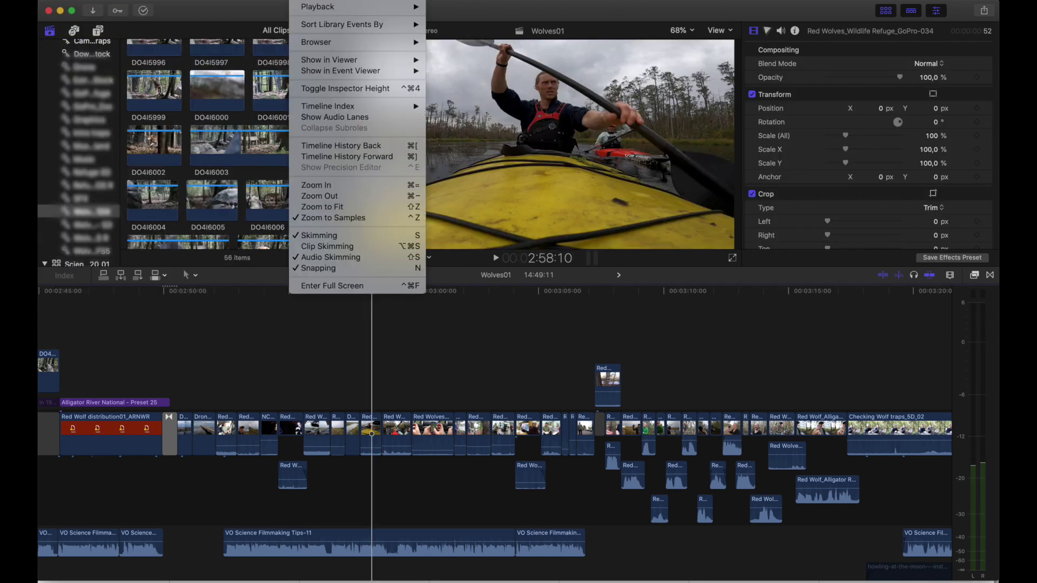
Step: Turn on Used Media Ranges for the browser and check the used portions of clips through DO4I6064
mouse_move(357, 42)
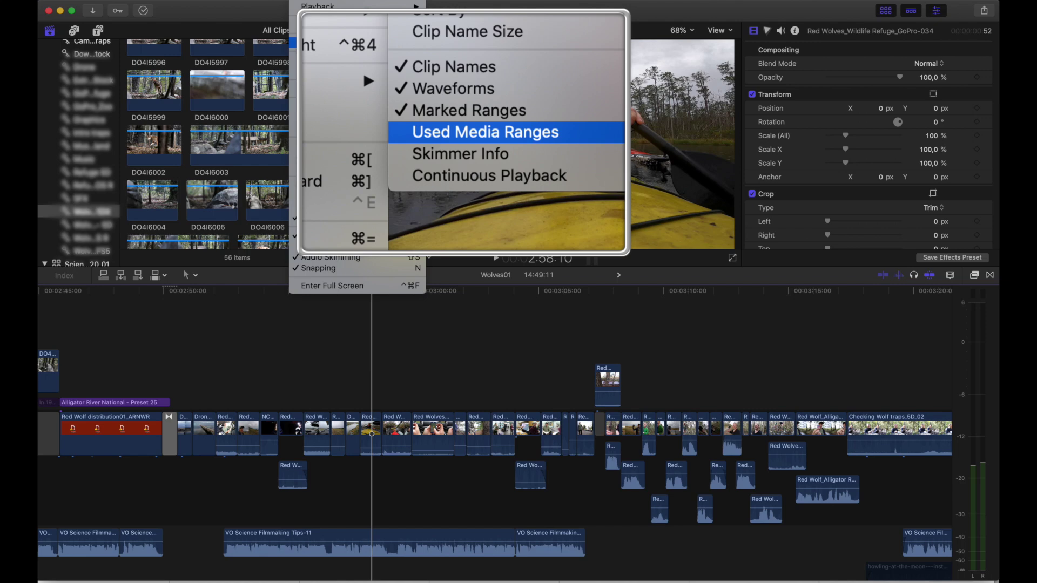
click(474, 133)
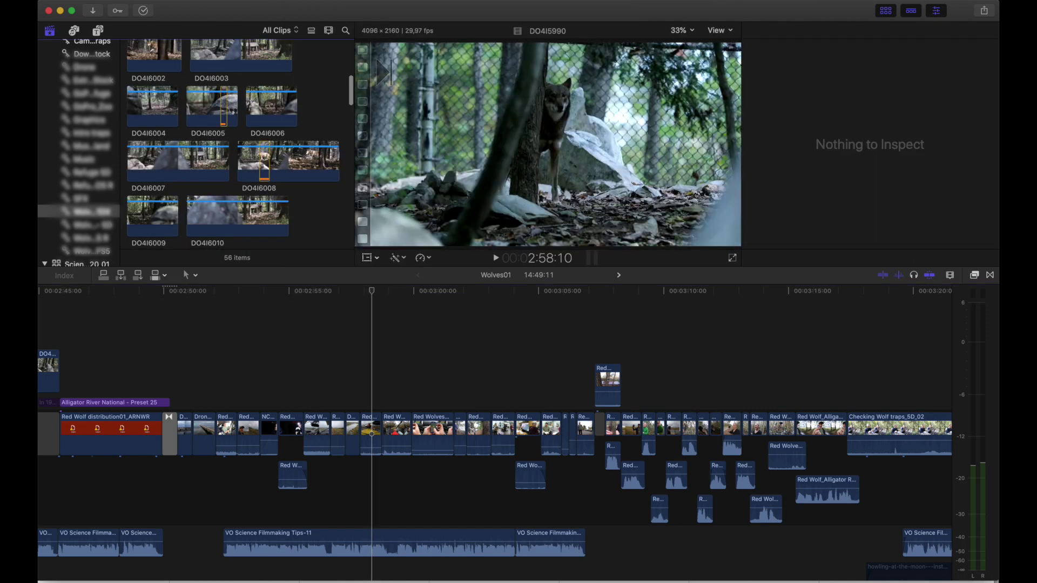
scroll(237, 144, down, 2)
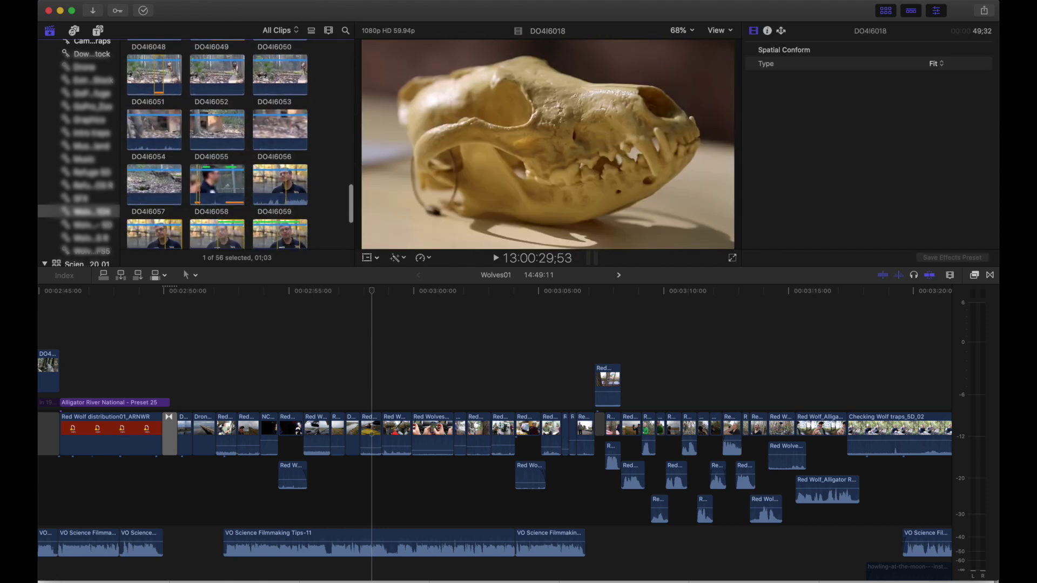
scroll(239, 144, down, 5)
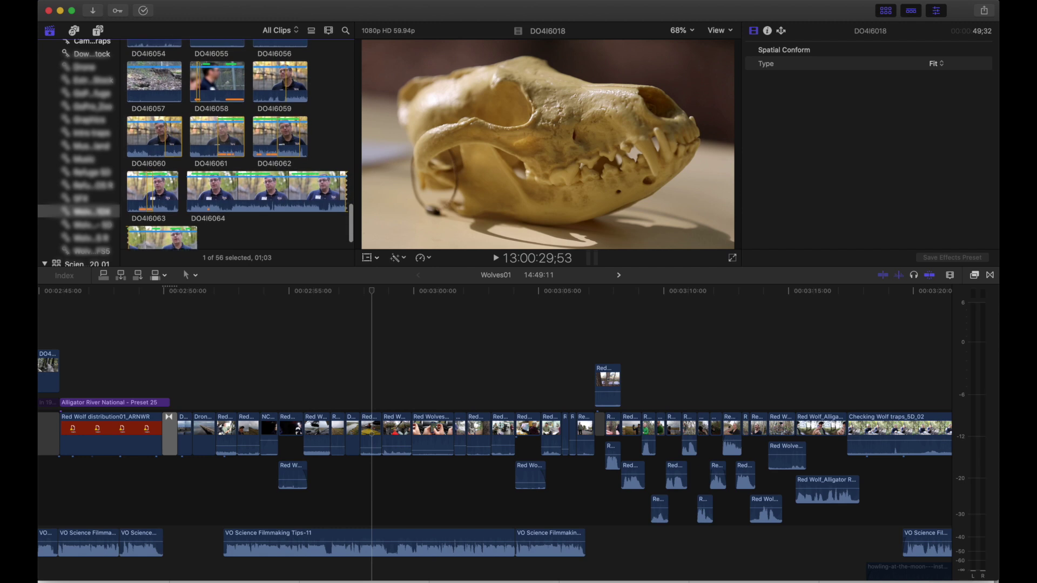
scroll(240, 144, down, 1)
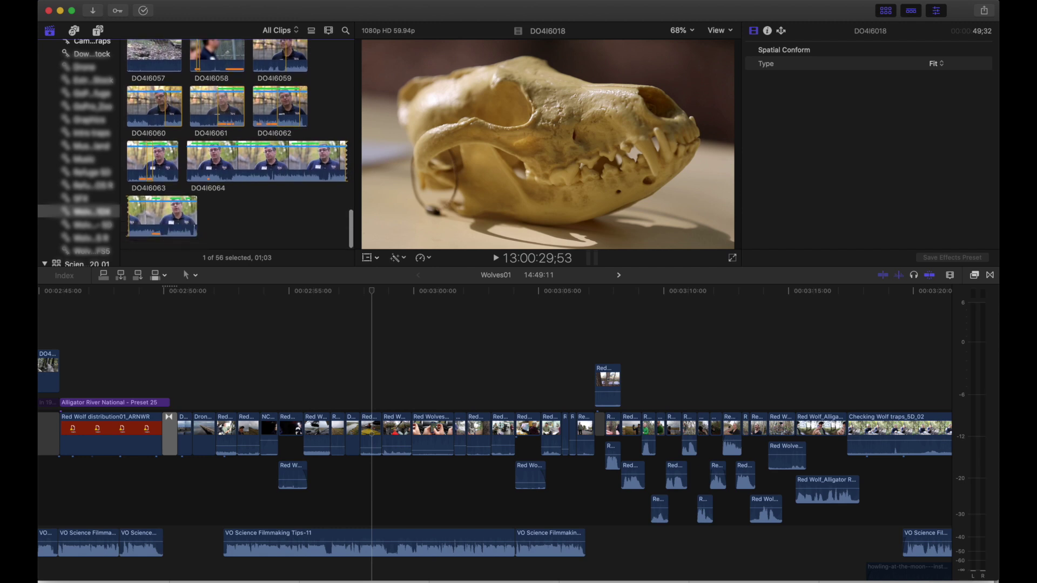